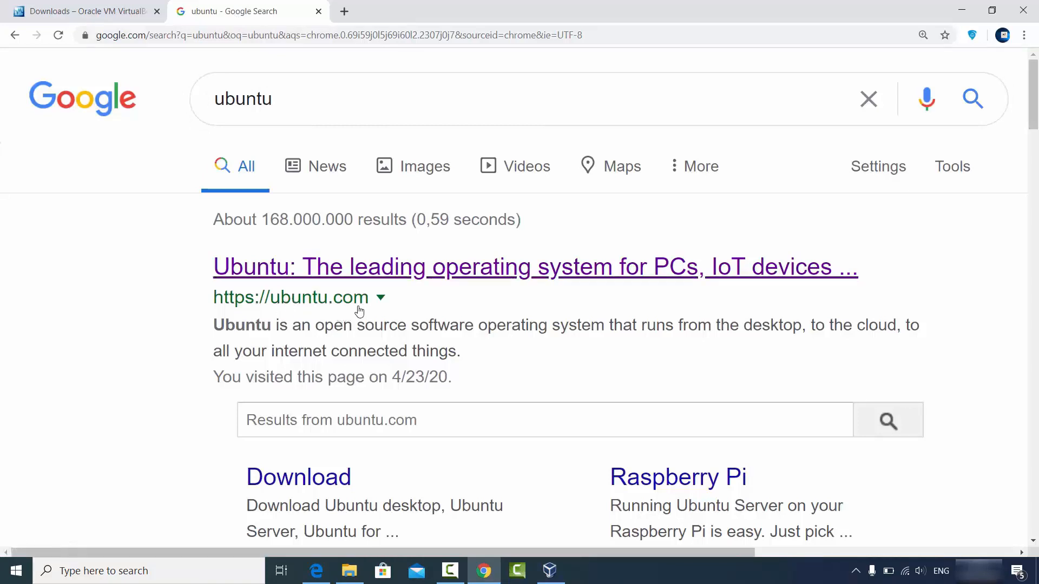
Step: Open ubuntu.com from the search results and go to its Download page
{"action": "left_click", "coordinate": [348, 268]}
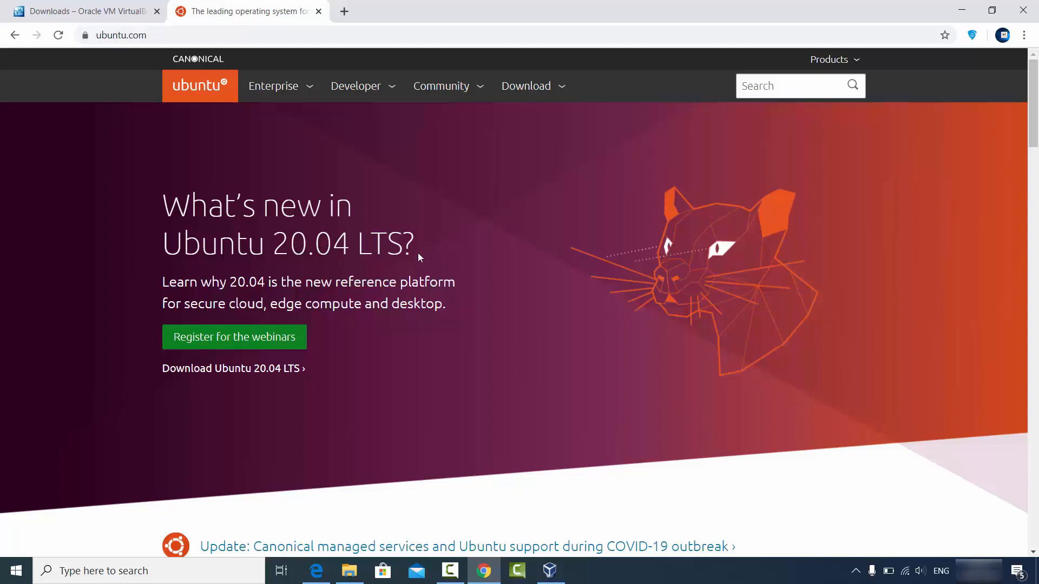
{"action": "left_click", "coordinate": [534, 91]}
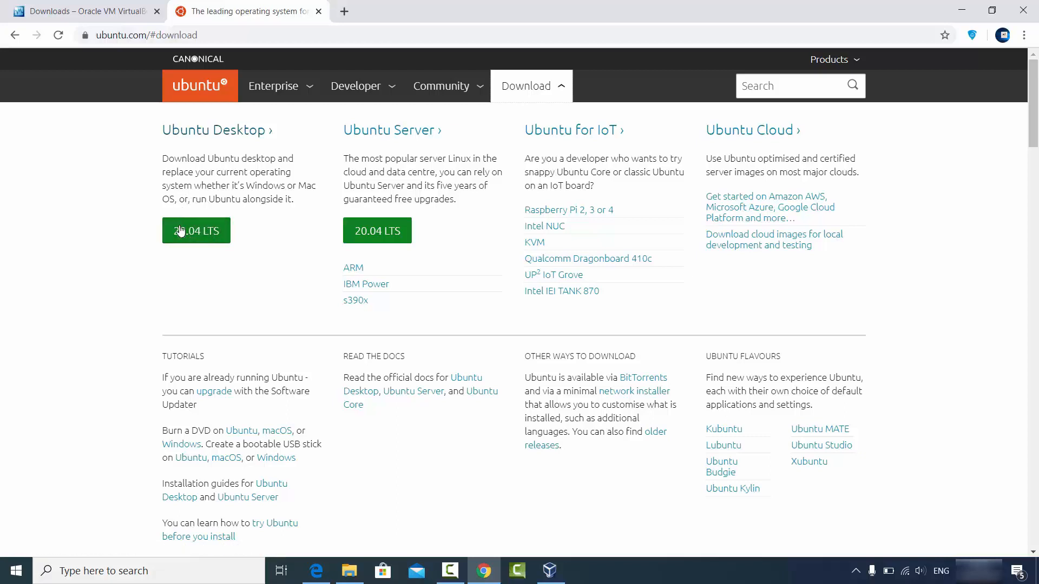
Step: Start downloading Ubuntu 20.04 LTS from the Ubuntu Desktop download page
{"action": "left_click", "coordinate": [202, 132]}
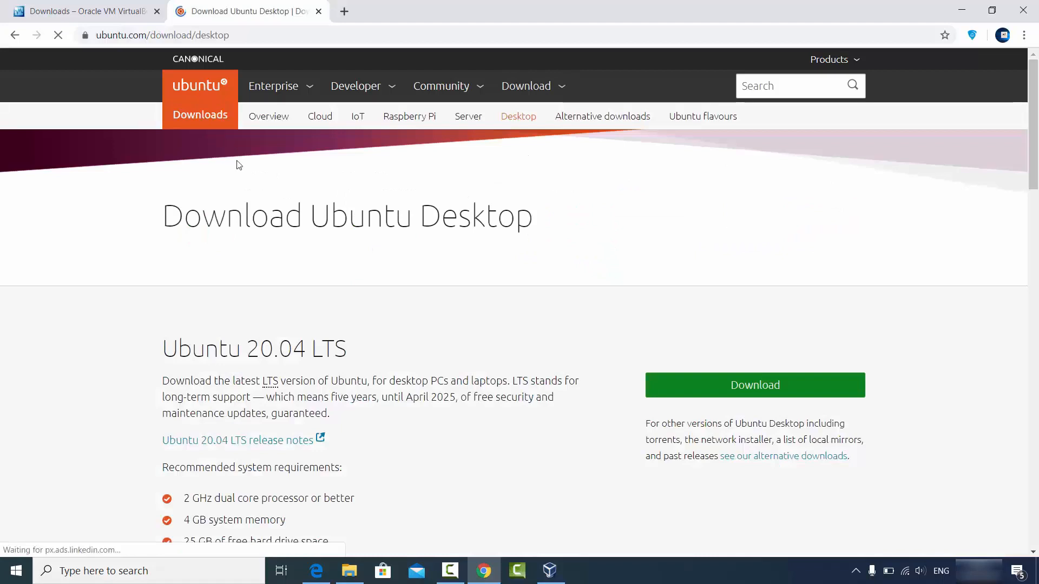
{"action": "scroll", "coordinate": [386, 295], "scroll_direction": "down", "scroll_amount": 1}
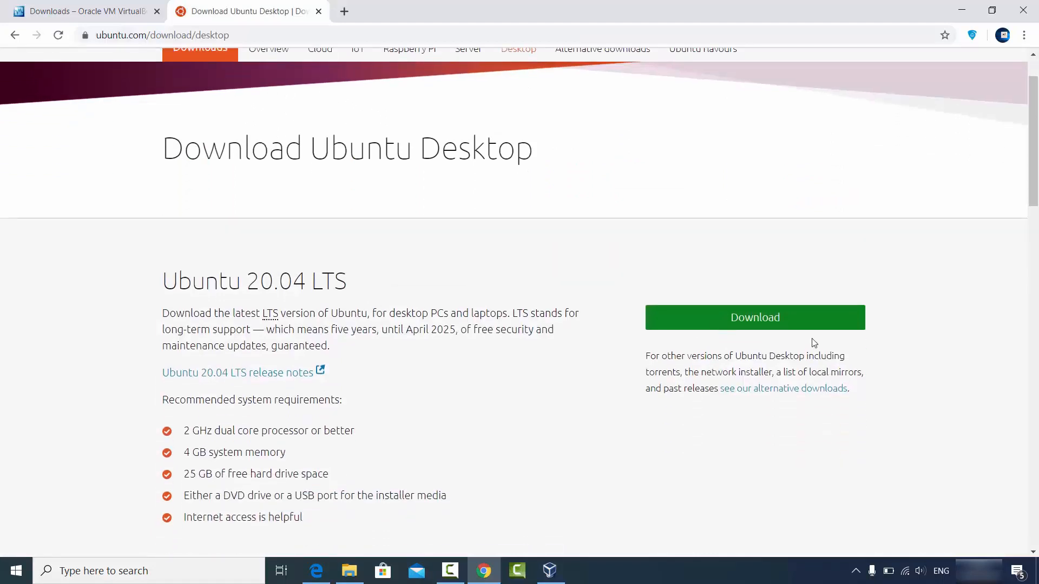
{"action": "left_click", "coordinate": [706, 323]}
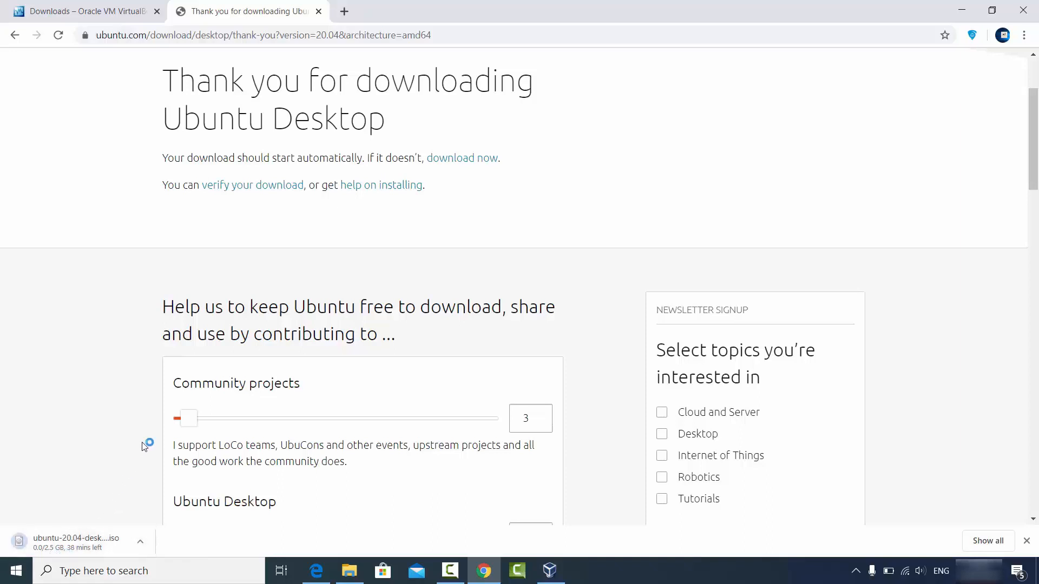
Step: Cancel the running Ubuntu download and minimize Chrome to the desktop
{"action": "scroll", "coordinate": [153, 408], "scroll_direction": "down", "scroll_amount": 3}
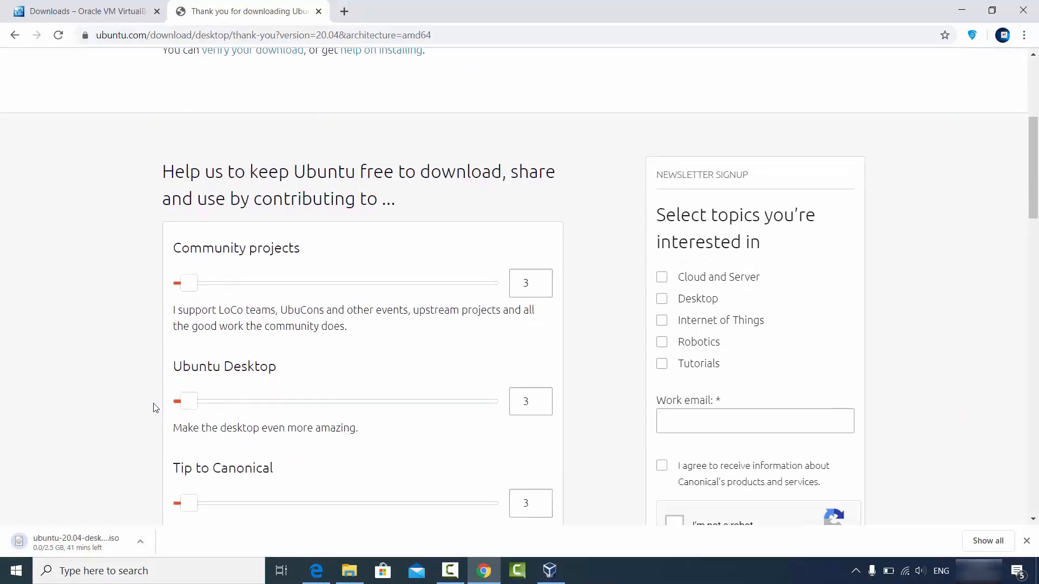
{"action": "scroll", "coordinate": [155, 407], "scroll_direction": "down", "scroll_amount": 1}
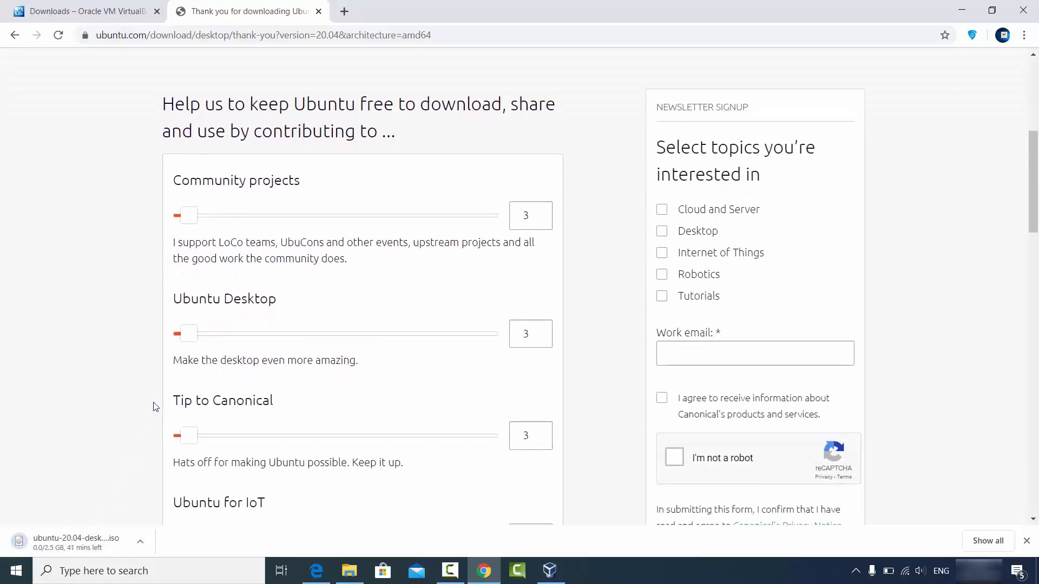
{"action": "left_click", "coordinate": [140, 541]}
{"action": "left_click", "coordinate": [143, 519]}
{"action": "scroll", "coordinate": [274, 230], "scroll_direction": "down", "scroll_amount": 3}
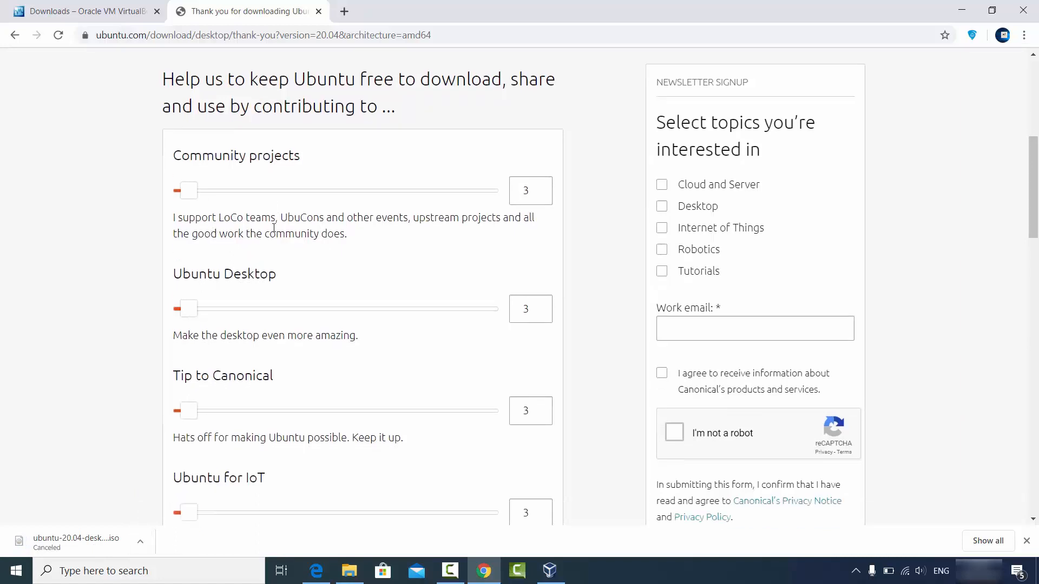
{"action": "scroll", "coordinate": [274, 241], "scroll_direction": "down", "scroll_amount": 1}
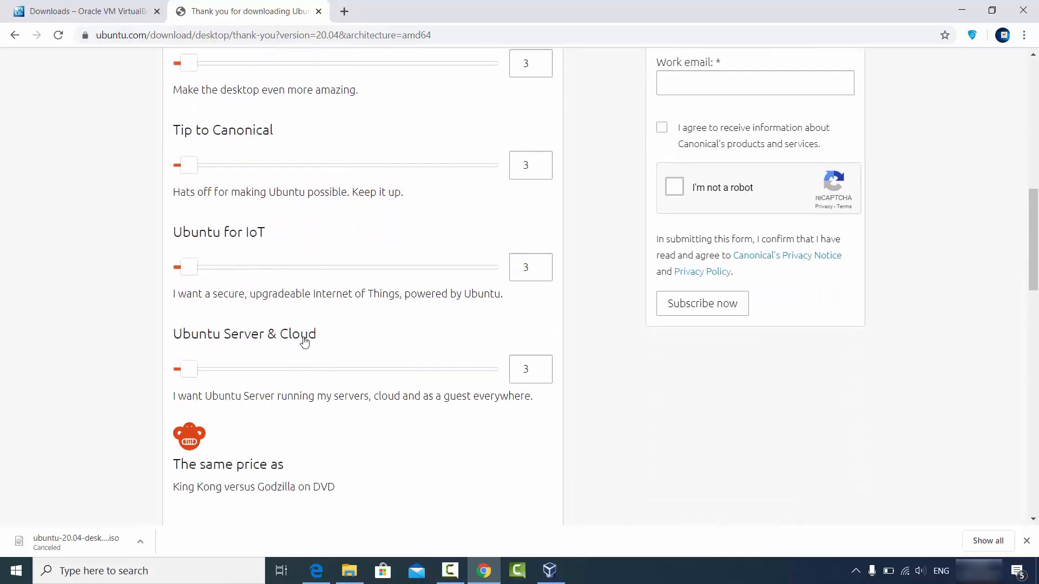
{"action": "scroll", "coordinate": [311, 325], "scroll_direction": "down", "scroll_amount": 2}
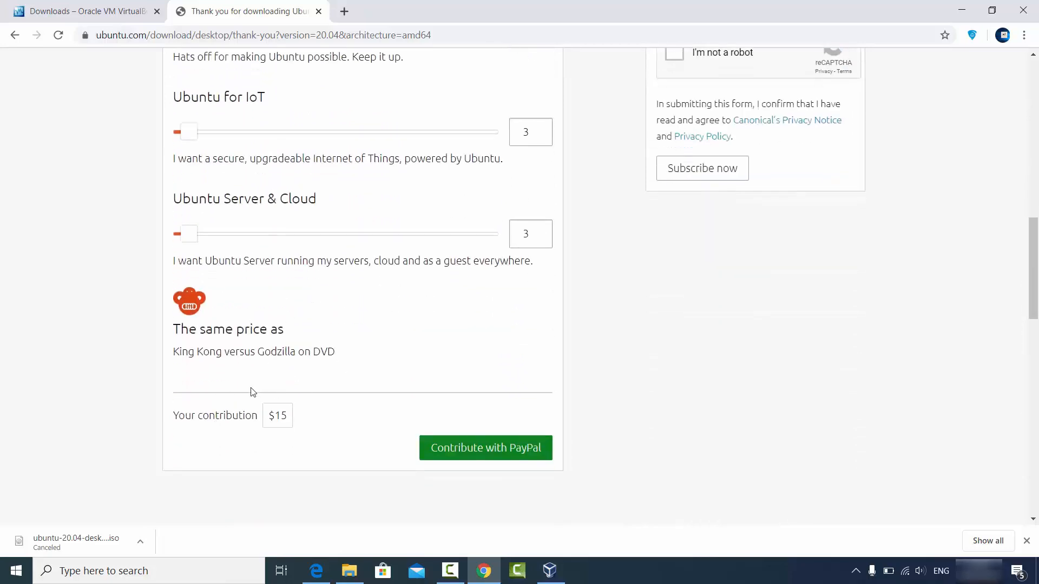
{"action": "left_click", "coordinate": [962, 11]}
{"action": "left_click", "coordinate": [349, 570]}
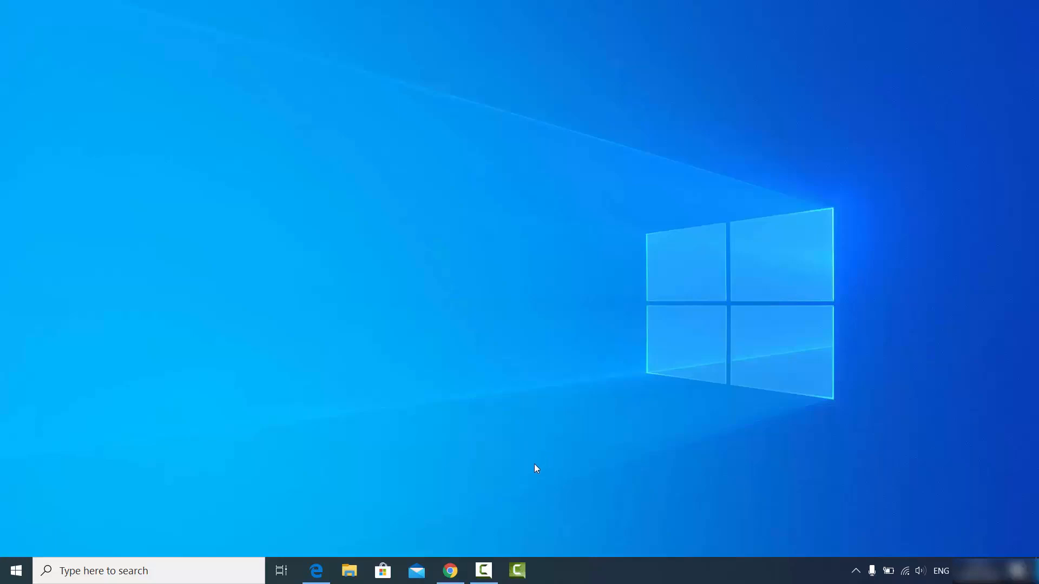
Step: Bring back Edge's 'rufus' search results and open the official rufus.ie site
{"action": "left_click", "coordinate": [317, 571]}
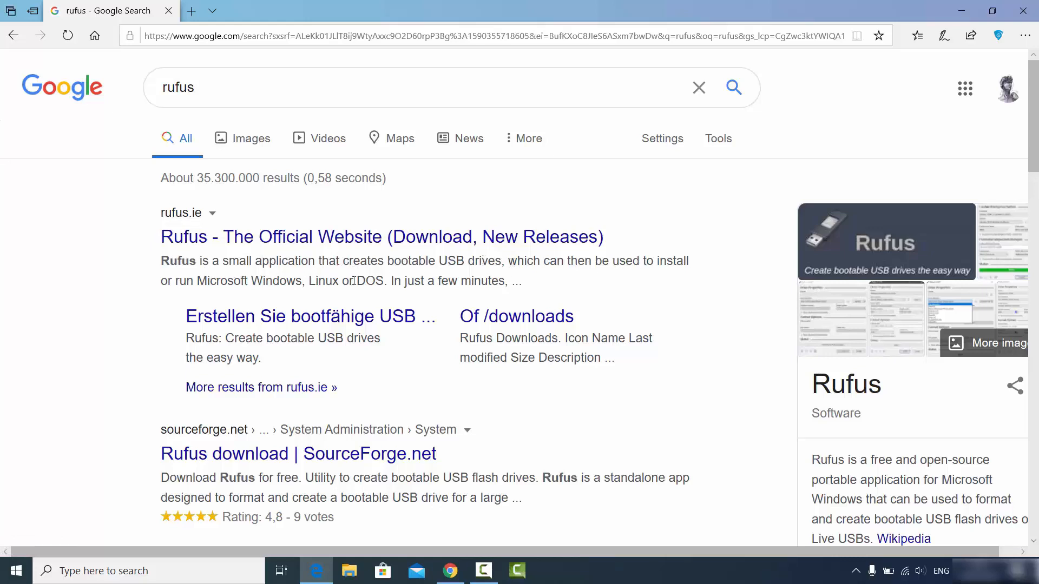
{"action": "left_click", "coordinate": [337, 240]}
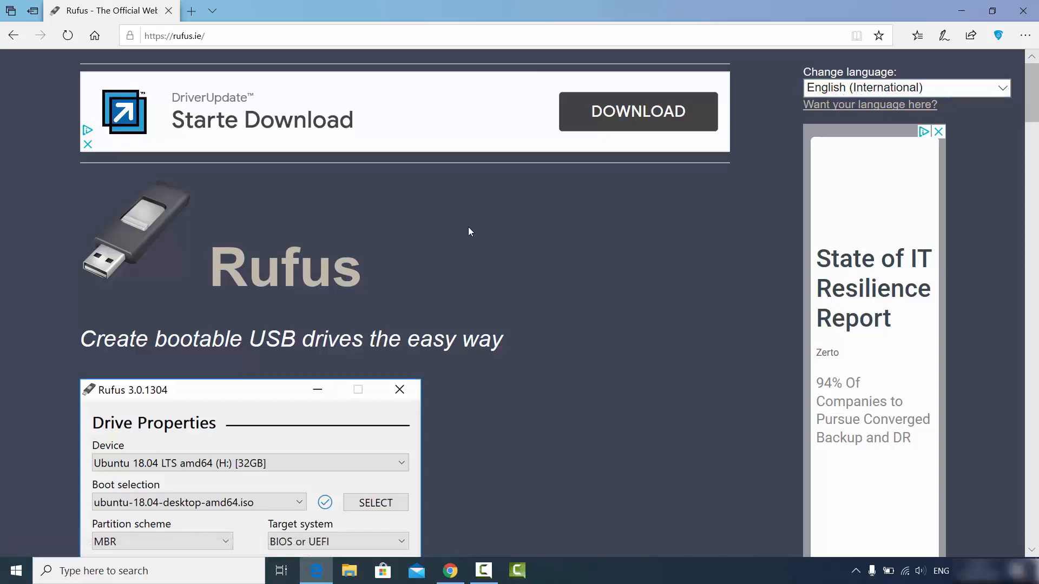
Step: Download and save rufus-3.10.exe from rufus.ie, then open its Downloads folder
{"action": "scroll", "coordinate": [465, 230], "scroll_direction": "down", "scroll_amount": 3}
{"action": "scroll", "coordinate": [463, 234], "scroll_direction": "down", "scroll_amount": 6}
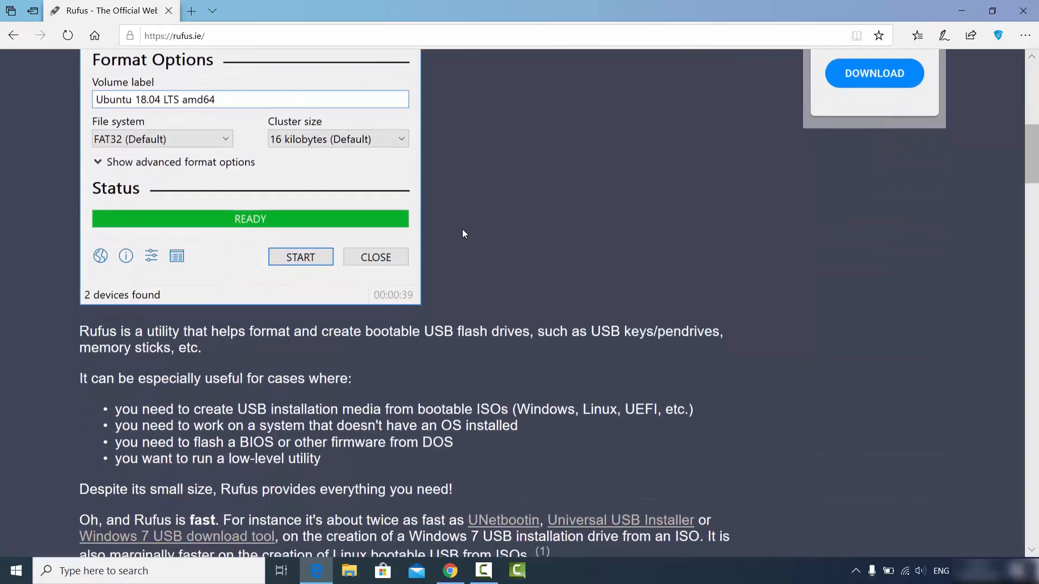
{"action": "scroll", "coordinate": [462, 234], "scroll_direction": "down", "scroll_amount": 4}
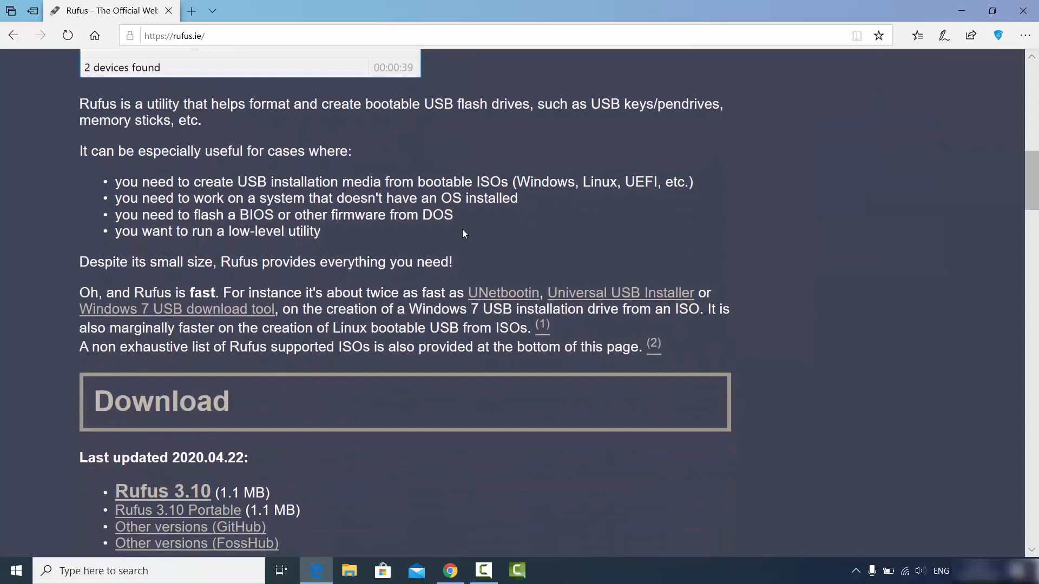
{"action": "scroll", "coordinate": [463, 234], "scroll_direction": "down", "scroll_amount": 1}
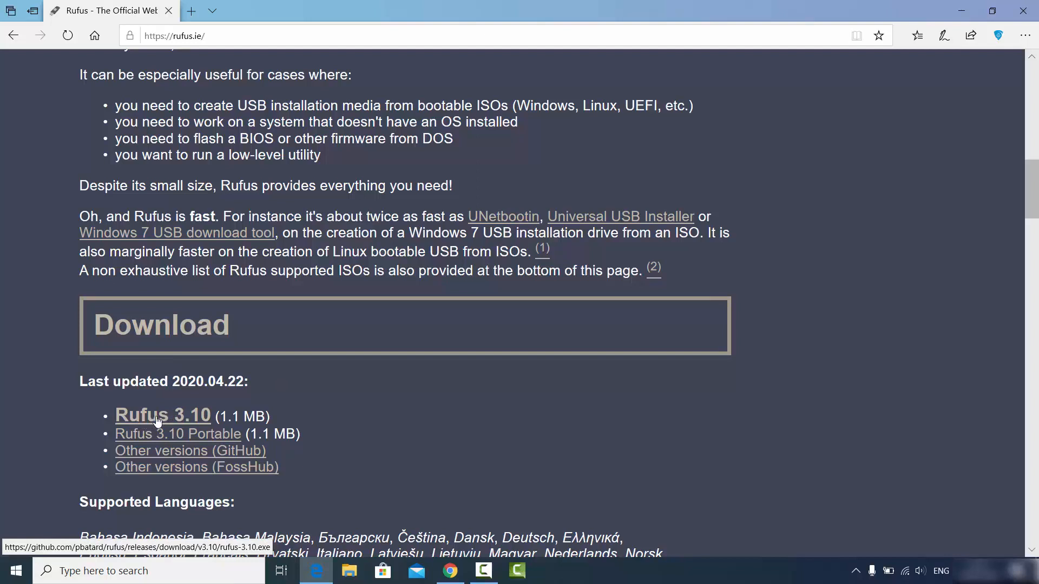
{"action": "left_click", "coordinate": [190, 421]}
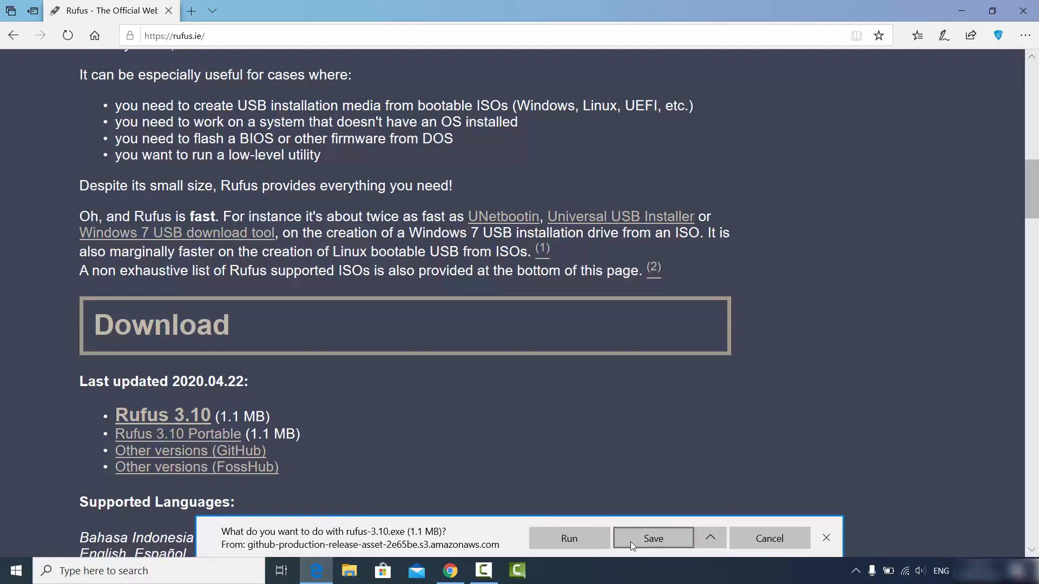
{"action": "left_click", "coordinate": [643, 541]}
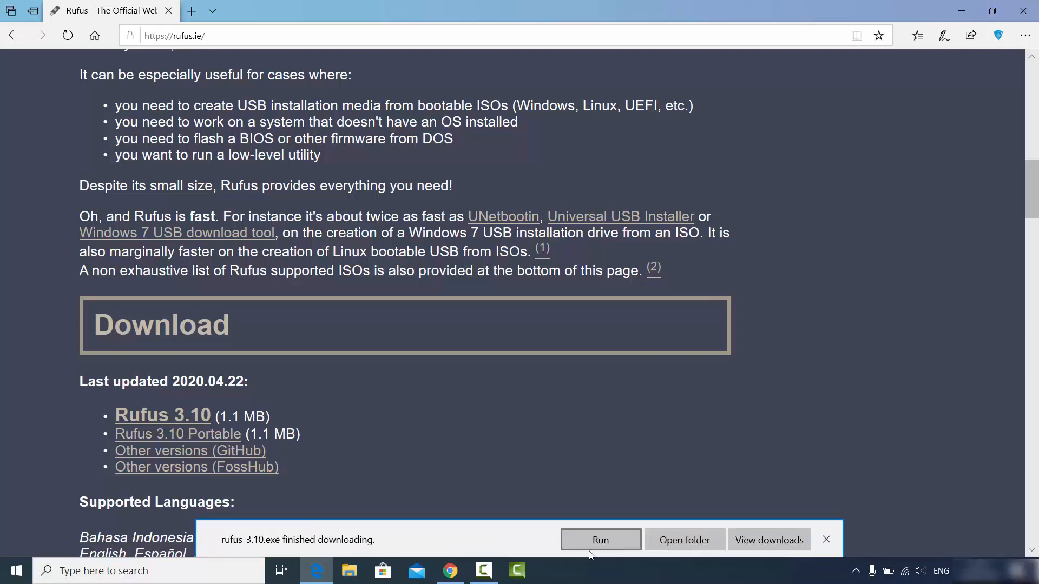
{"action": "left_click", "coordinate": [684, 540]}
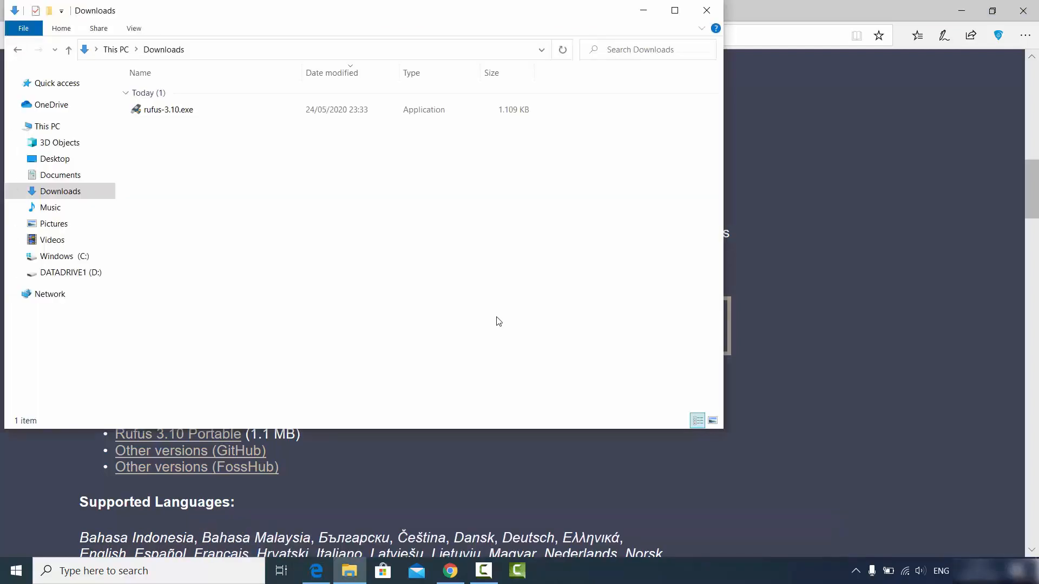
Step: Launch rufus-3.10.exe from Downloads, then minimize the Explorer and Edge windows
{"action": "left_click", "coordinate": [169, 111]}
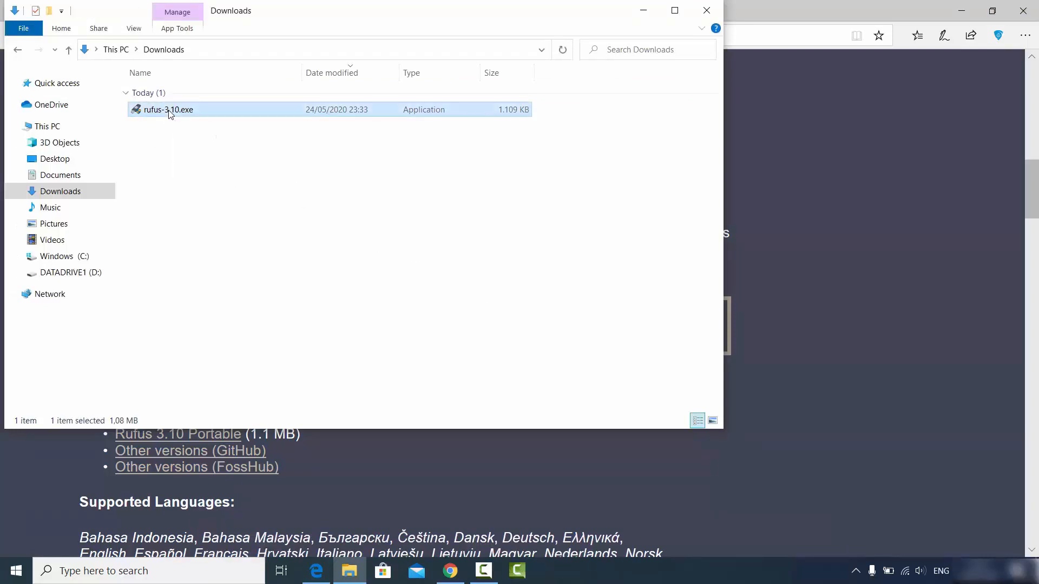
{"action": "double_click", "coordinate": [169, 111]}
{"action": "left_click", "coordinate": [621, 317]}
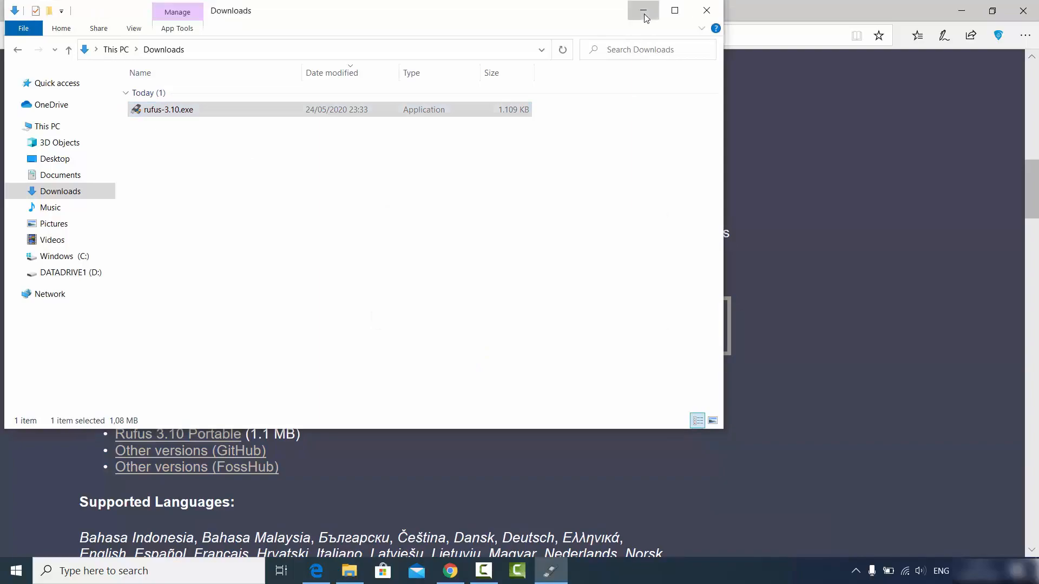
{"action": "left_click", "coordinate": [644, 16]}
{"action": "left_click", "coordinate": [961, 11]}
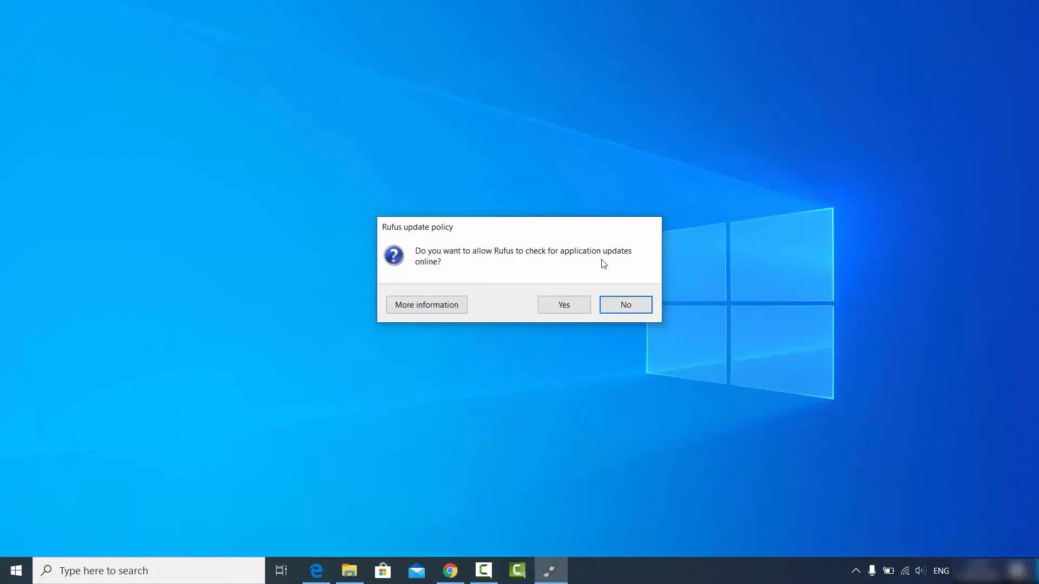
Step: Allow Rufus online update checks and open the Boot selection list for the 8 GB drive
{"action": "left_click", "coordinate": [566, 307]}
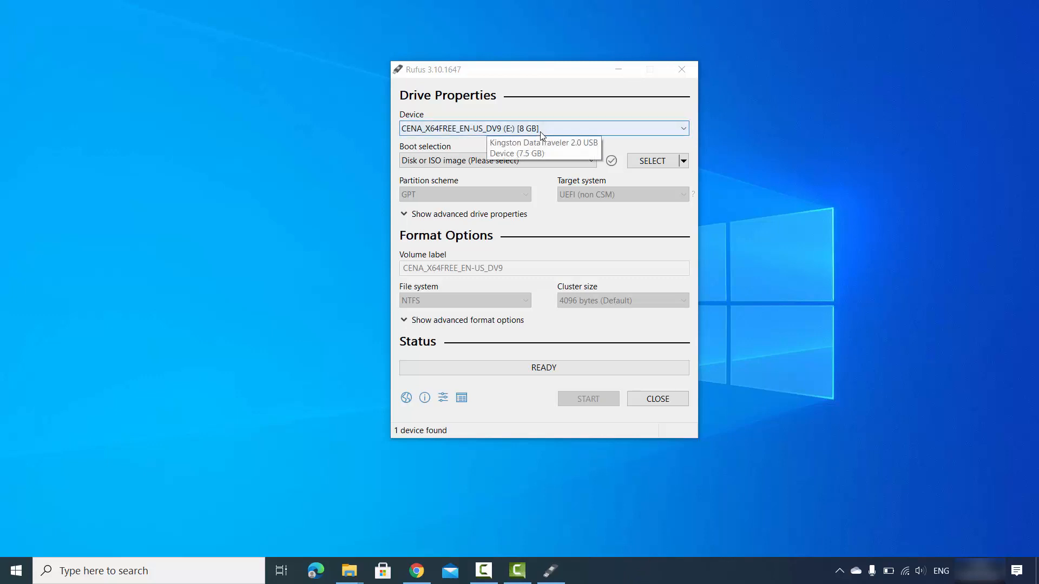
{"action": "left_click", "coordinate": [500, 145]}
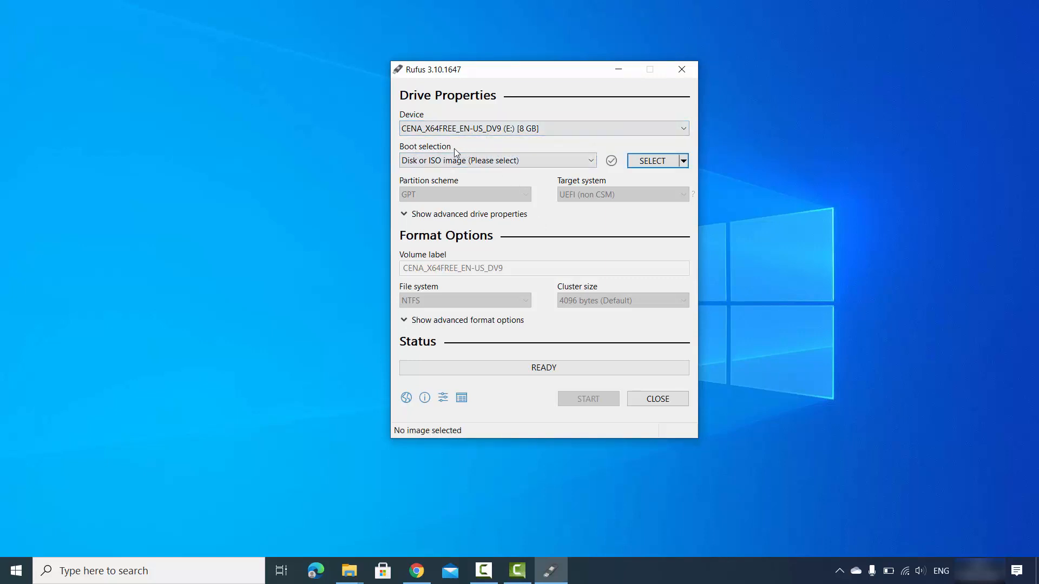
{"action": "left_click", "coordinate": [442, 161]}
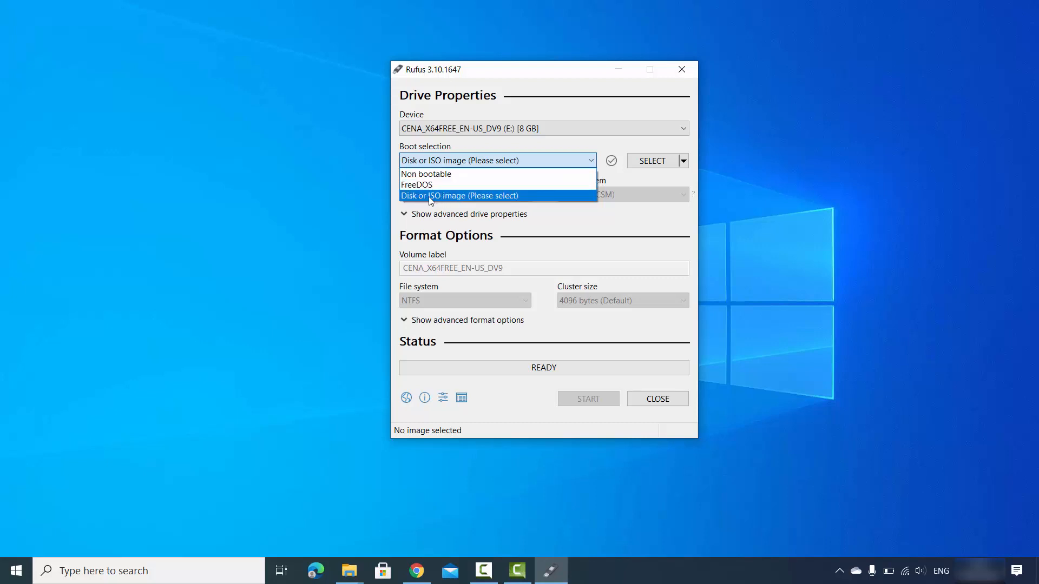
Step: Pick ubuntu-20.04-desktop-amd64.iso from the Ubuntu ISO folder as the Disk or ISO image source
{"action": "left_click", "coordinate": [431, 196]}
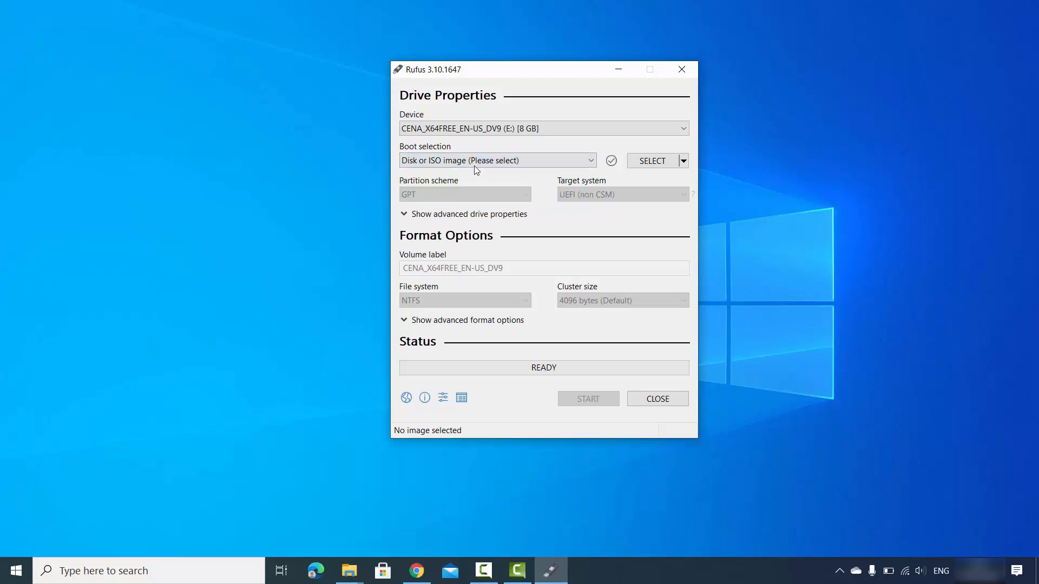
{"action": "left_click", "coordinate": [653, 162]}
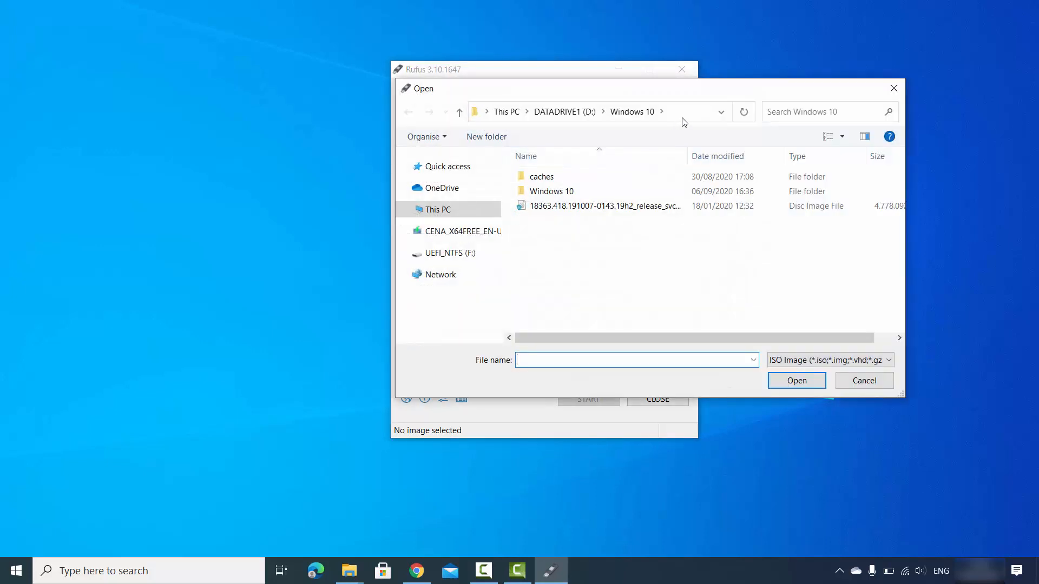
{"action": "left_click", "coordinate": [686, 119]}
{"action": "type", "text": "D:\\Videos\\Ubuntu\\Ubuntu ISO"}
{"action": "key", "text": "Return"}
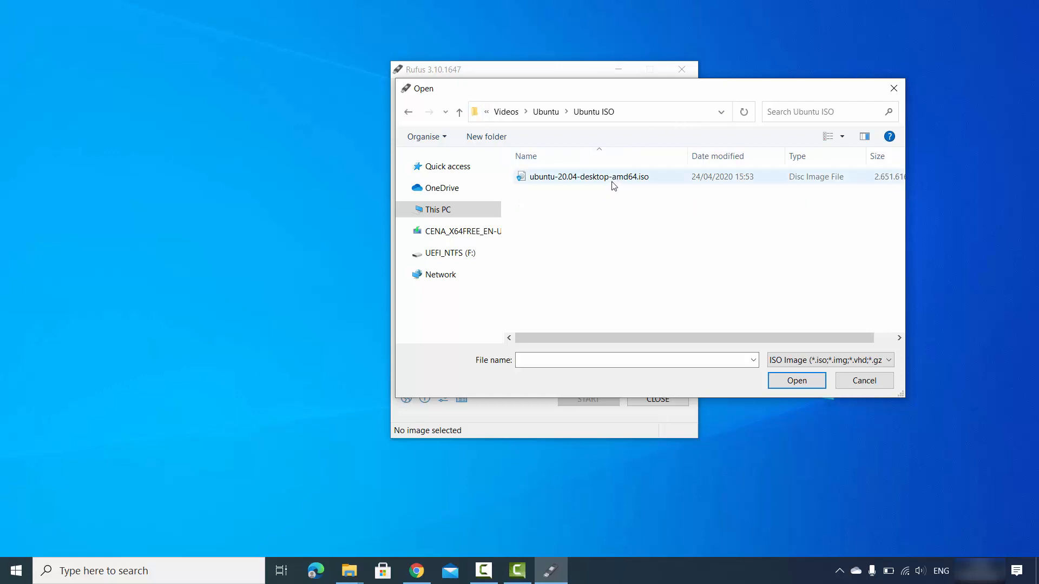
{"action": "mouse_move", "coordinate": [565, 186]}
{"action": "left_click", "coordinate": [592, 182]}
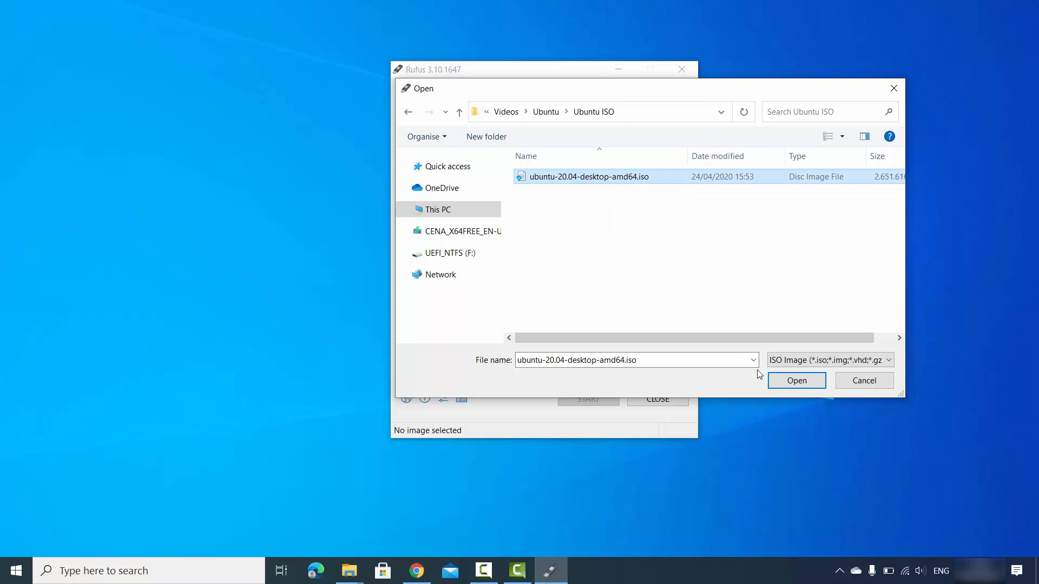
{"action": "left_click", "coordinate": [776, 381]}
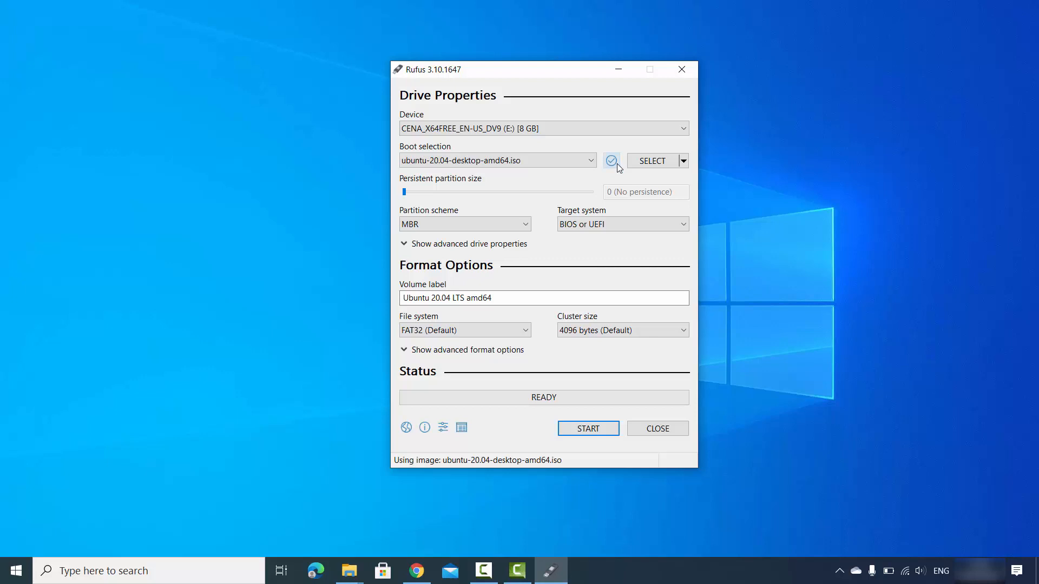
Step: Review the partition scheme and volume label, then expand the advanced format options
{"action": "left_click", "coordinate": [404, 221]}
{"action": "left_click", "coordinate": [431, 298]}
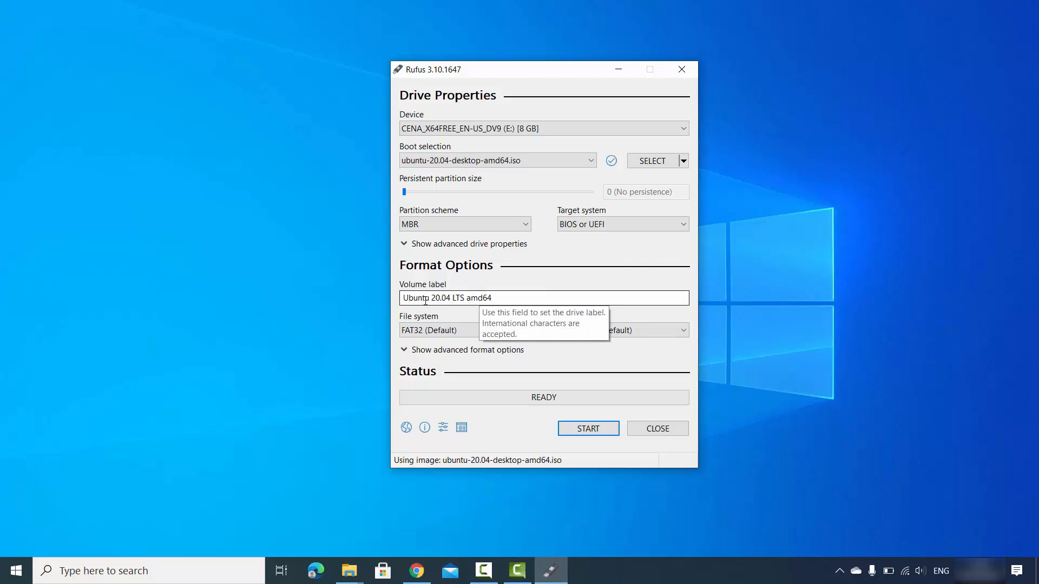
{"action": "left_click", "coordinate": [508, 297]}
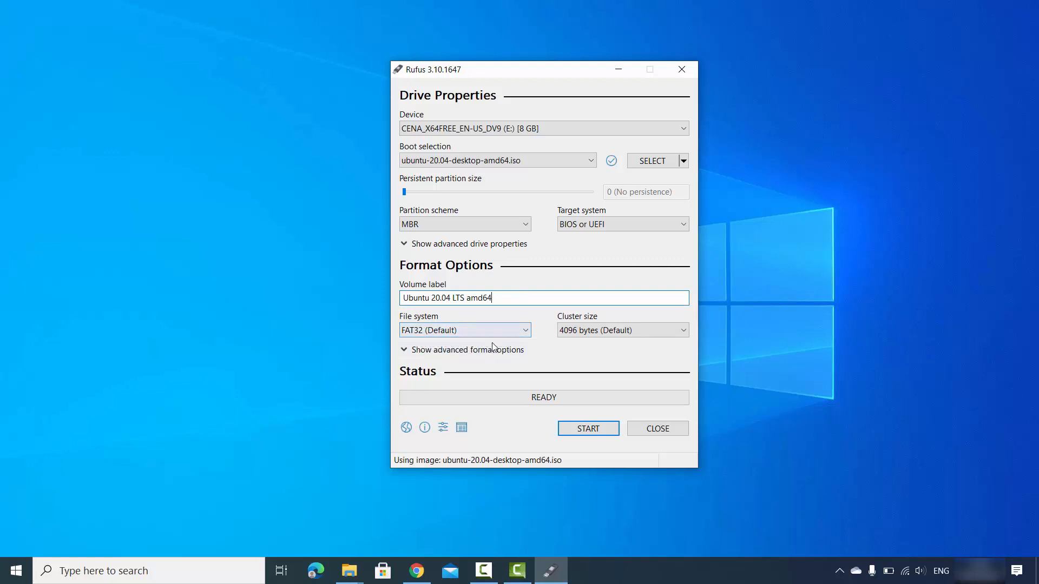
{"action": "left_click", "coordinate": [623, 566]}
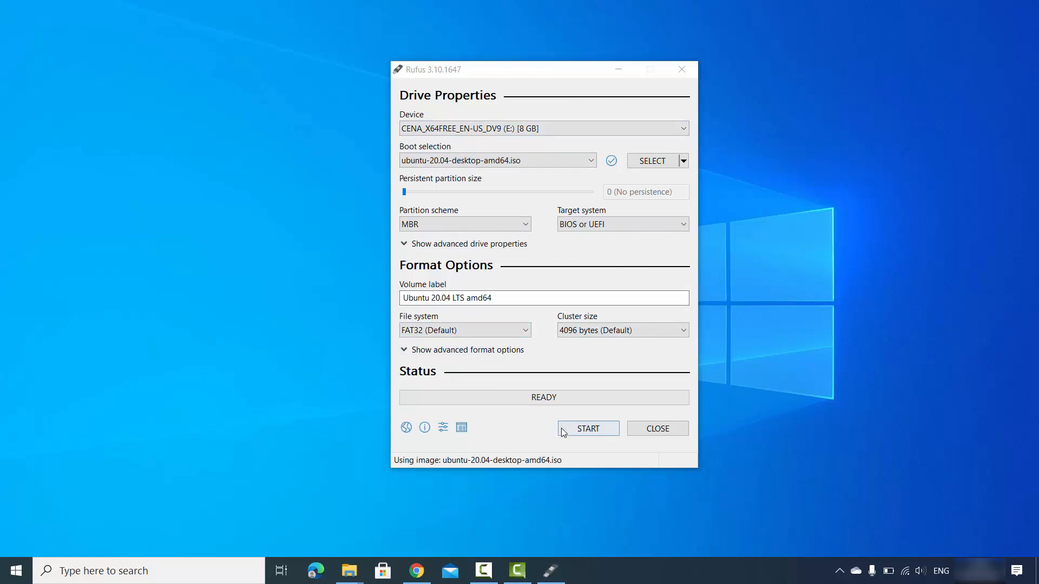
{"action": "left_click", "coordinate": [409, 350]}
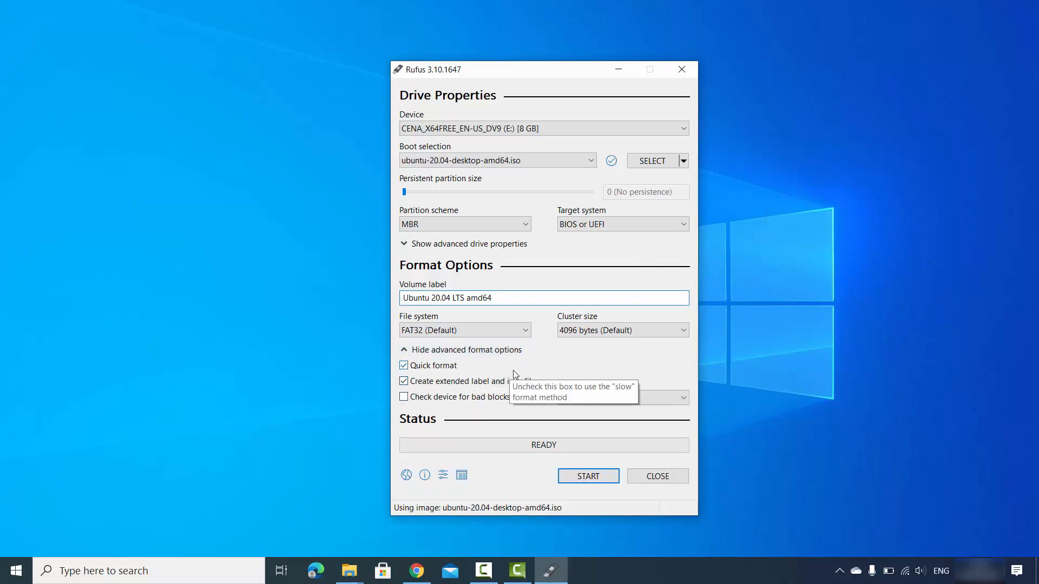
Step: Write the Ubuntu ISO to the 8 GB drive in ISO Image mode, accepting Syslinux download and data erasure
{"action": "left_click", "coordinate": [587, 477]}
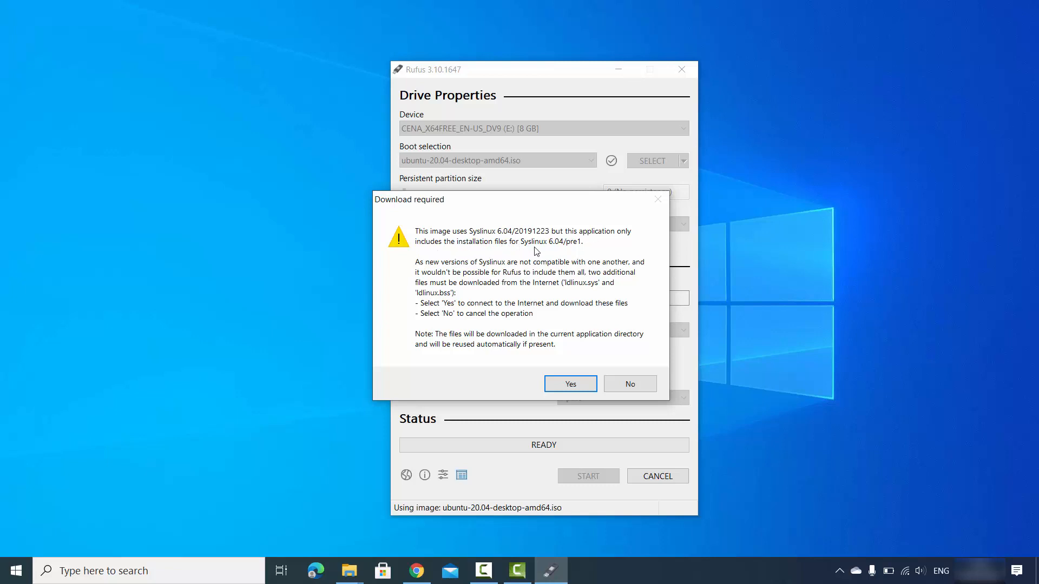
{"action": "left_click", "coordinate": [562, 385]}
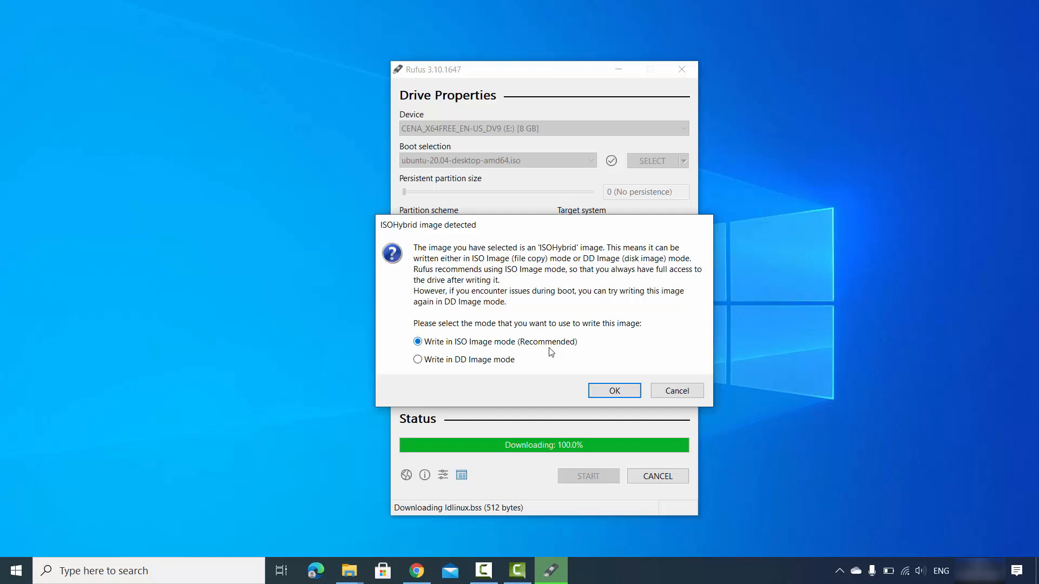
{"action": "left_click", "coordinate": [613, 392]}
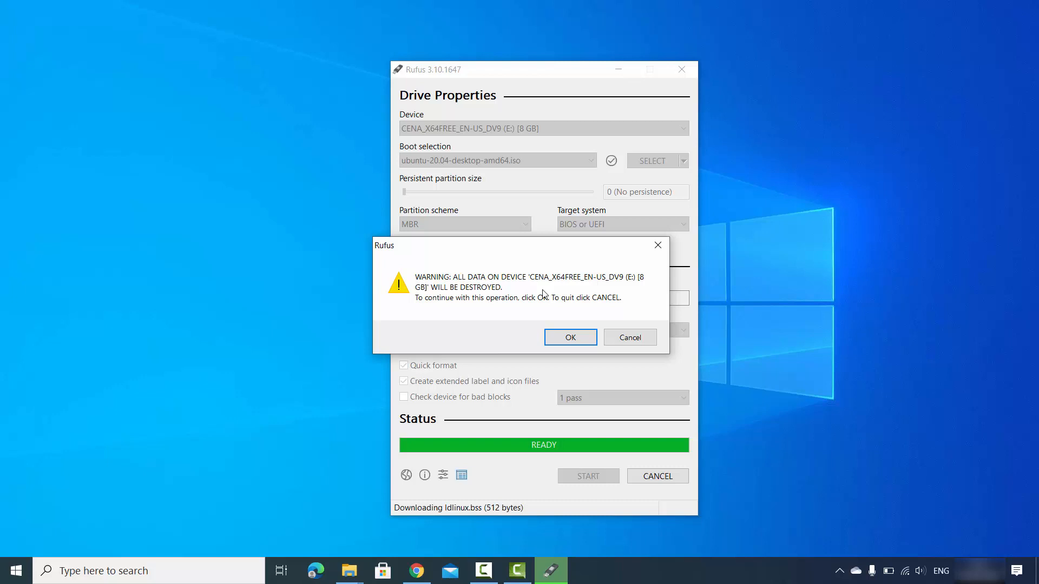
{"action": "left_click", "coordinate": [573, 336]}
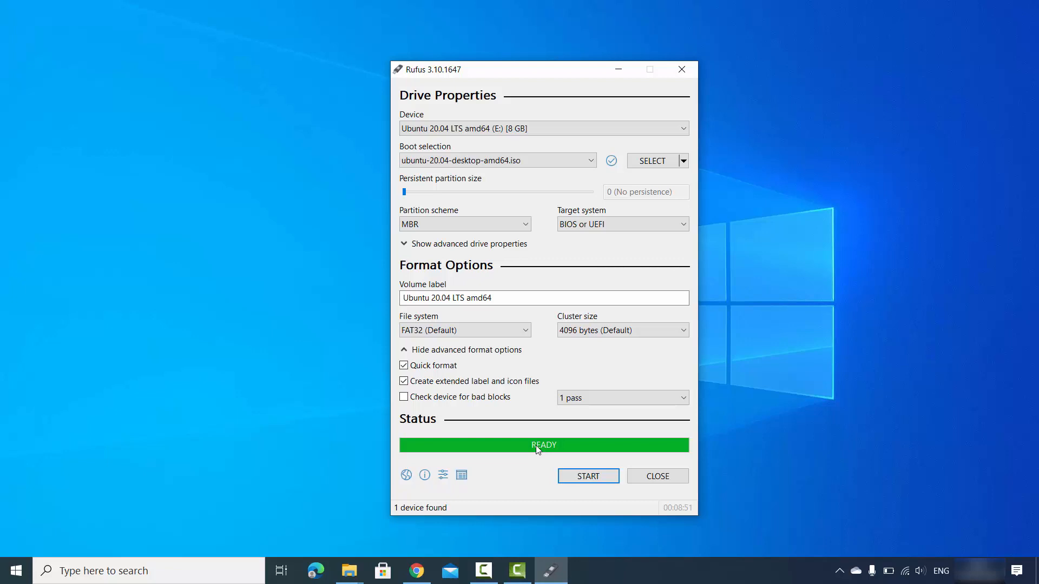
Step: Show This PC in File Explorer to check UBUNTU 20_0 (E:) with 4.91 GB free of 7.44 GB
{"action": "mouse_move", "coordinate": [346, 560]}
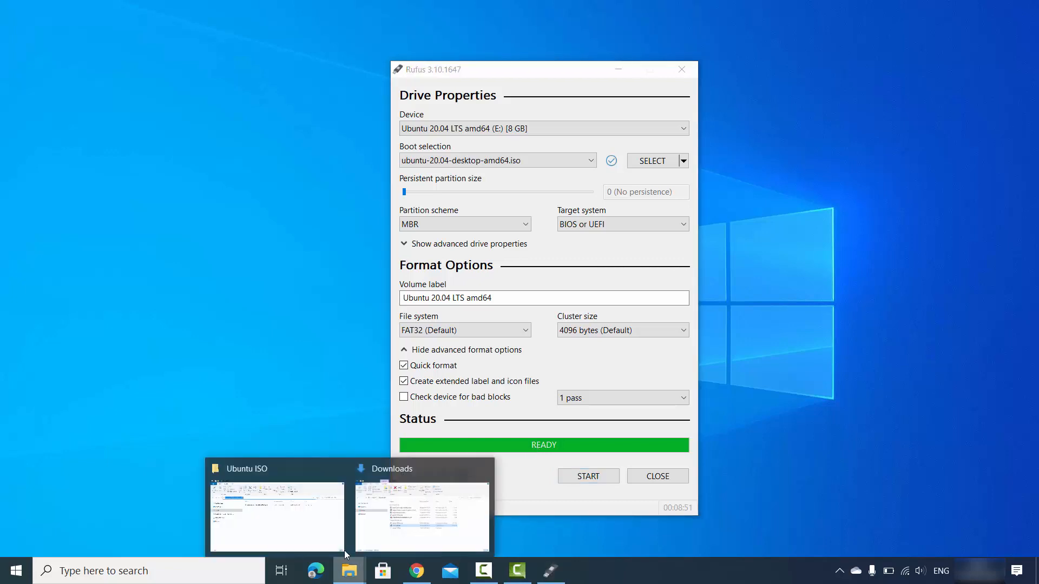
{"action": "left_click", "coordinate": [312, 520]}
{"action": "left_click", "coordinate": [179, 282]}
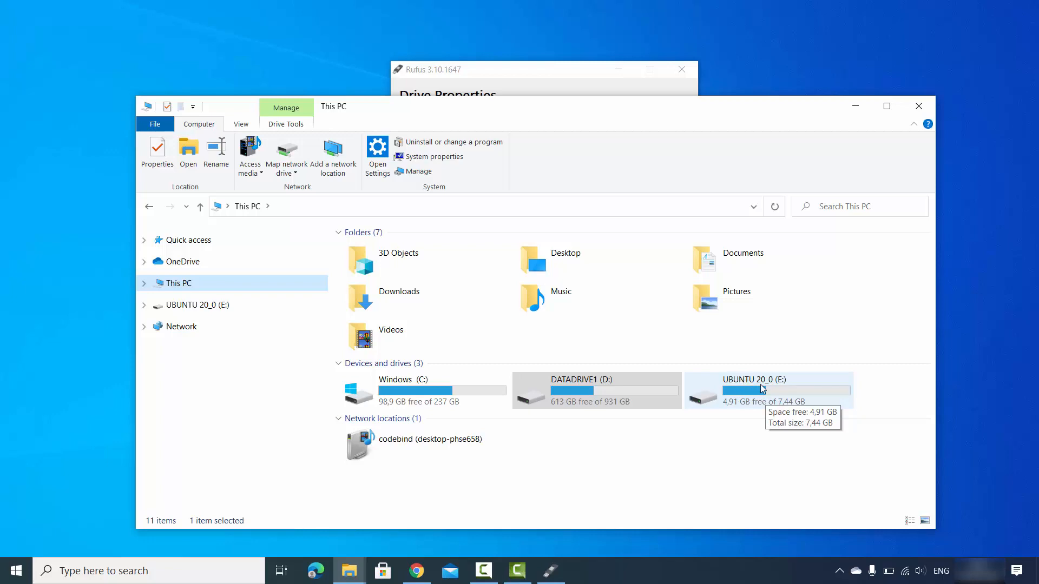
{"action": "left_click", "coordinate": [770, 432]}
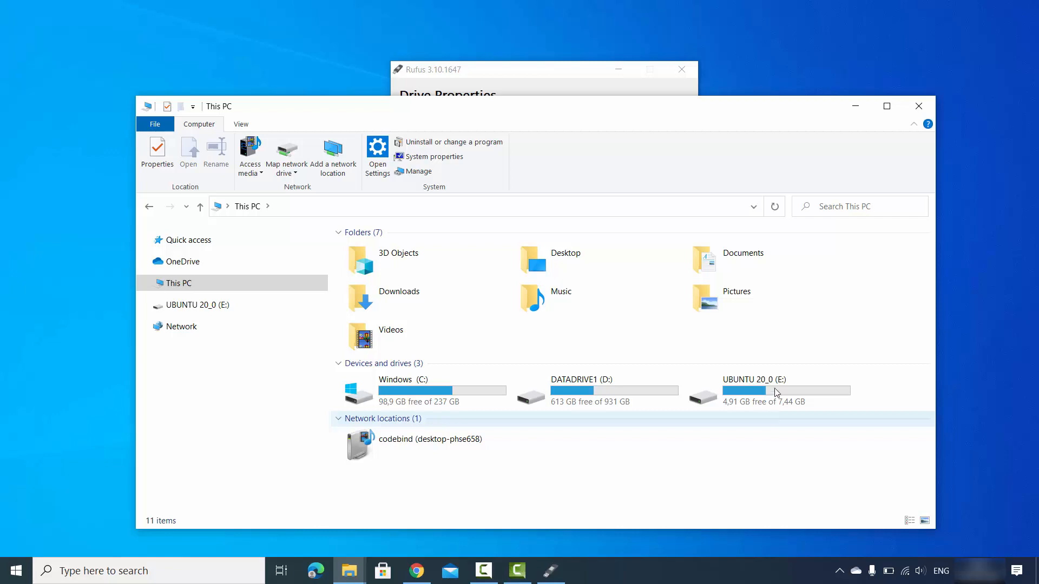
{"action": "left_click", "coordinate": [746, 73]}
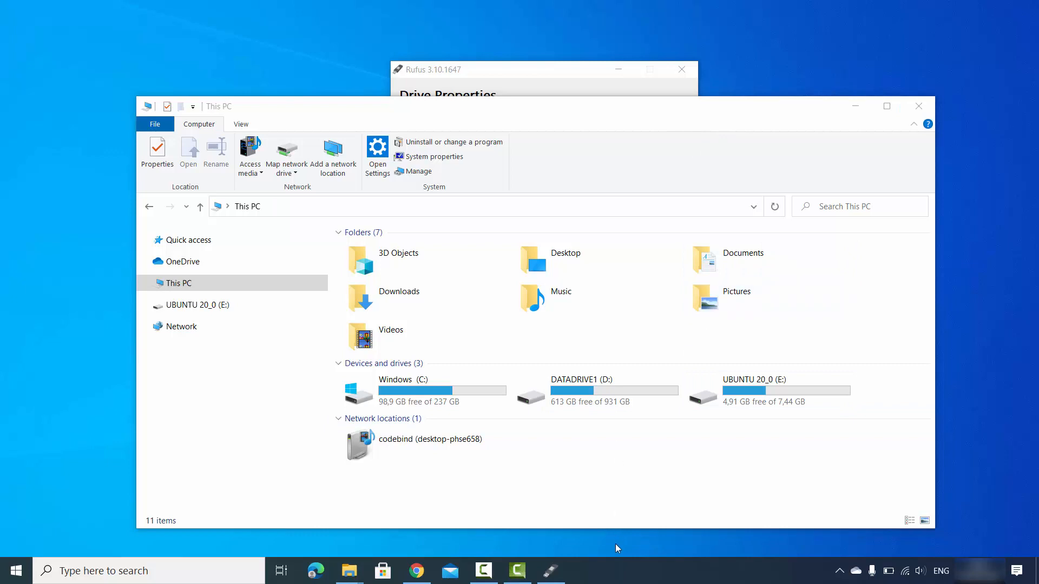
{"action": "left_click", "coordinate": [613, 507]}
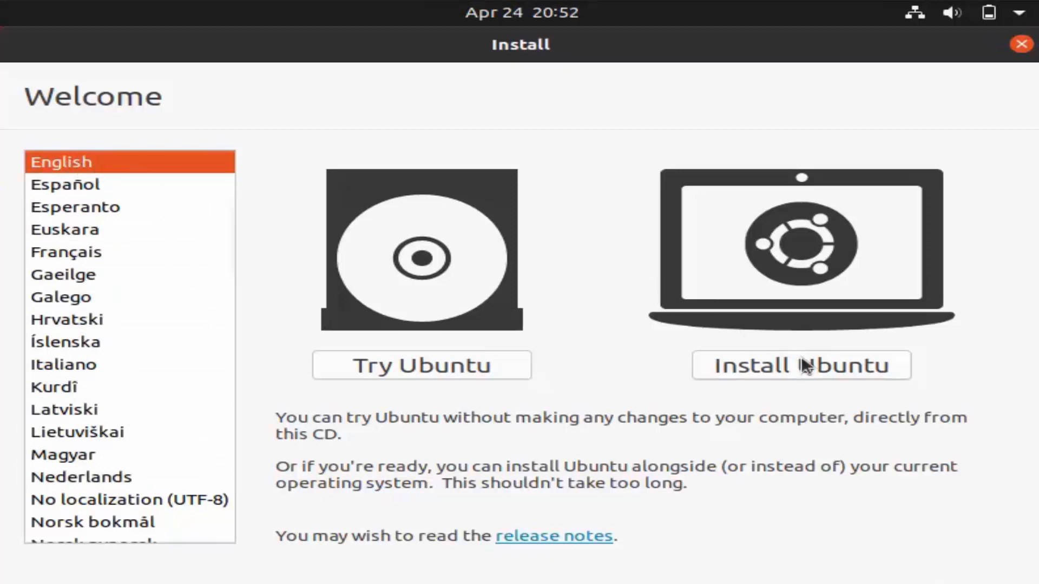
Step: Keep English as the language and start the Ubuntu installation
{"action": "left_click", "coordinate": [778, 366]}
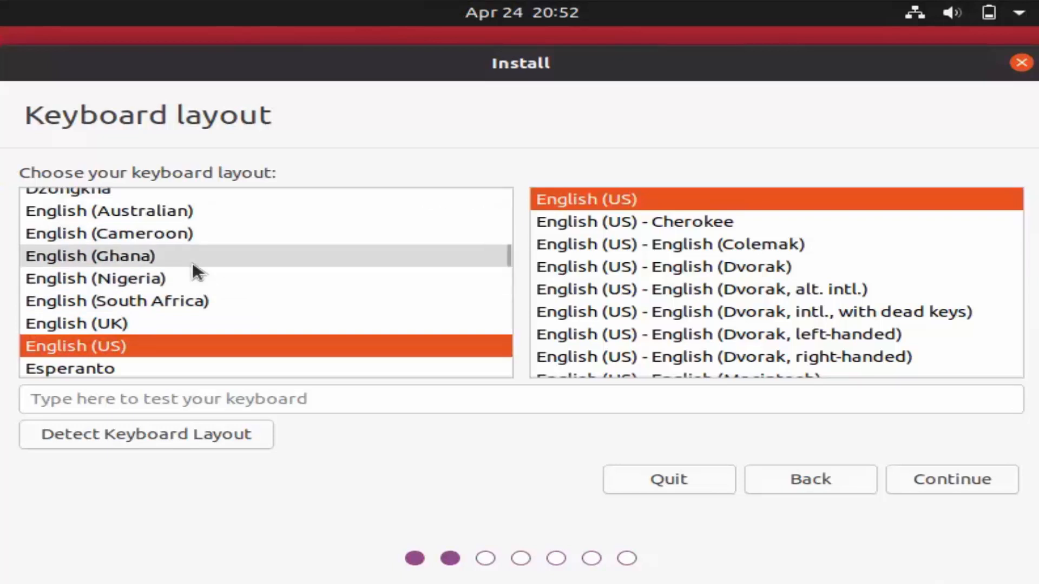
Step: Pick German as the keyboard layout, try it in the test field, and continue
{"action": "left_click", "coordinate": [504, 254]}
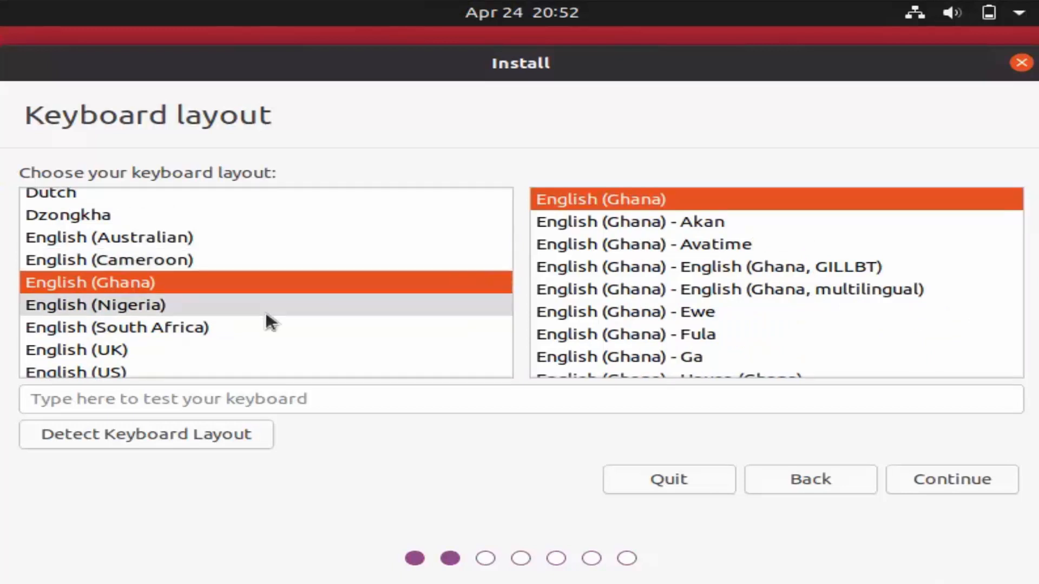
{"action": "left_click", "coordinate": [193, 320]}
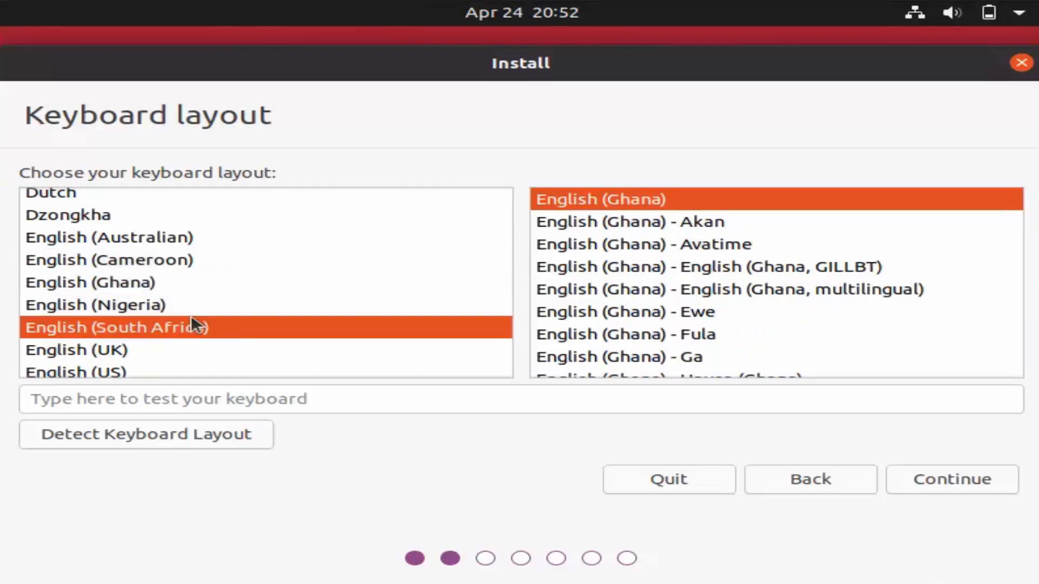
{"action": "type", "text": "g"}
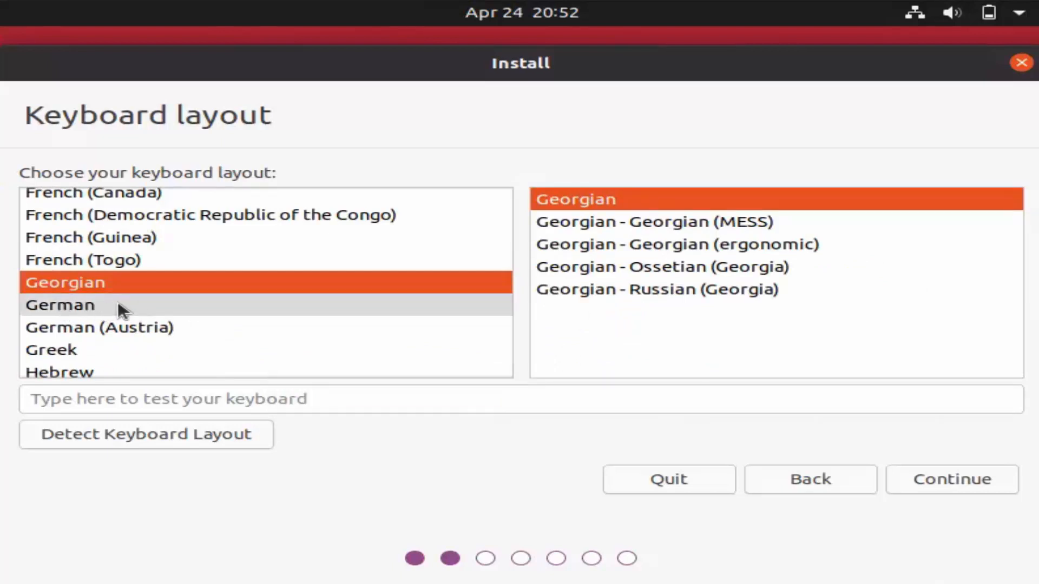
{"action": "left_click", "coordinate": [90, 306]}
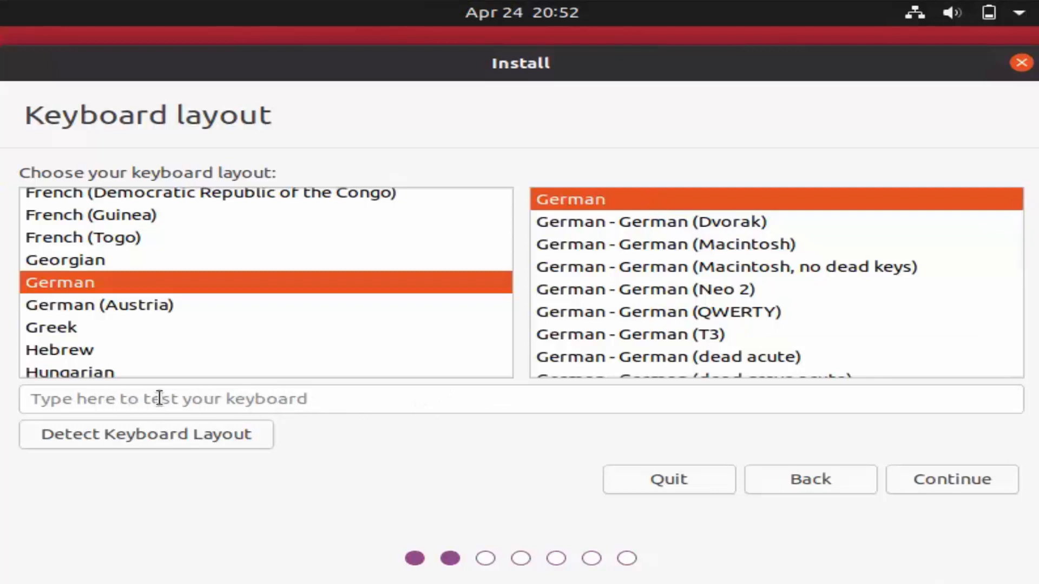
{"action": "left_click", "coordinate": [214, 400]}
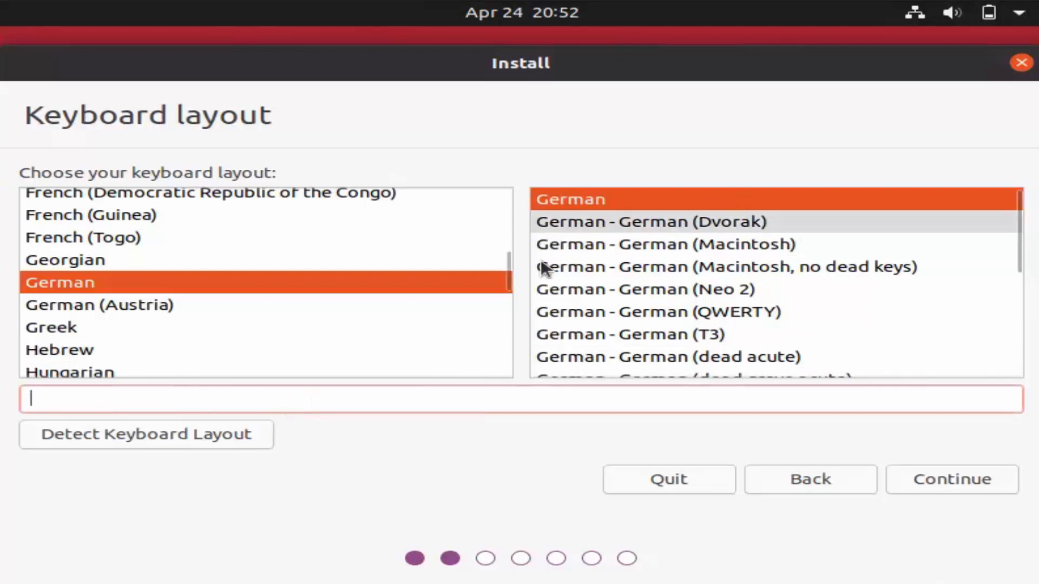
{"action": "left_click", "coordinate": [936, 477]}
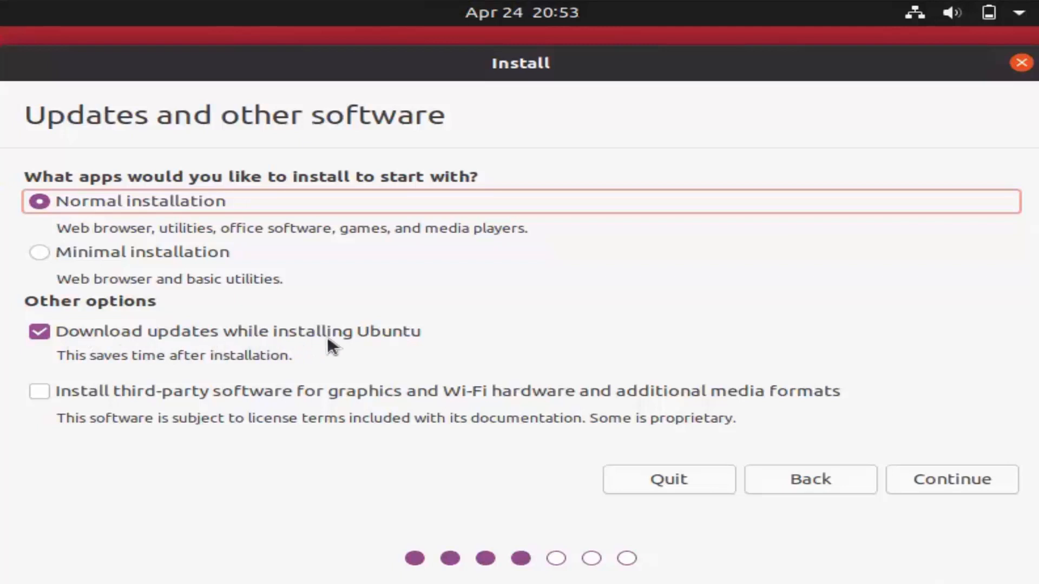
Step: Add third-party graphics, Wi-Fi and media format software to the normal installation with updates
{"action": "left_click", "coordinate": [42, 392]}
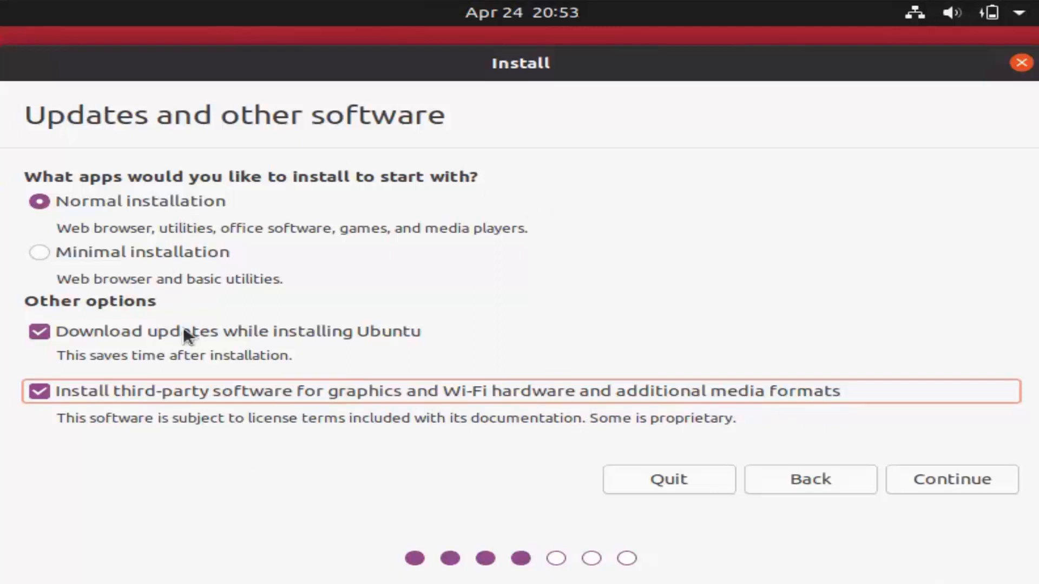
{"action": "left_click", "coordinate": [930, 482]}
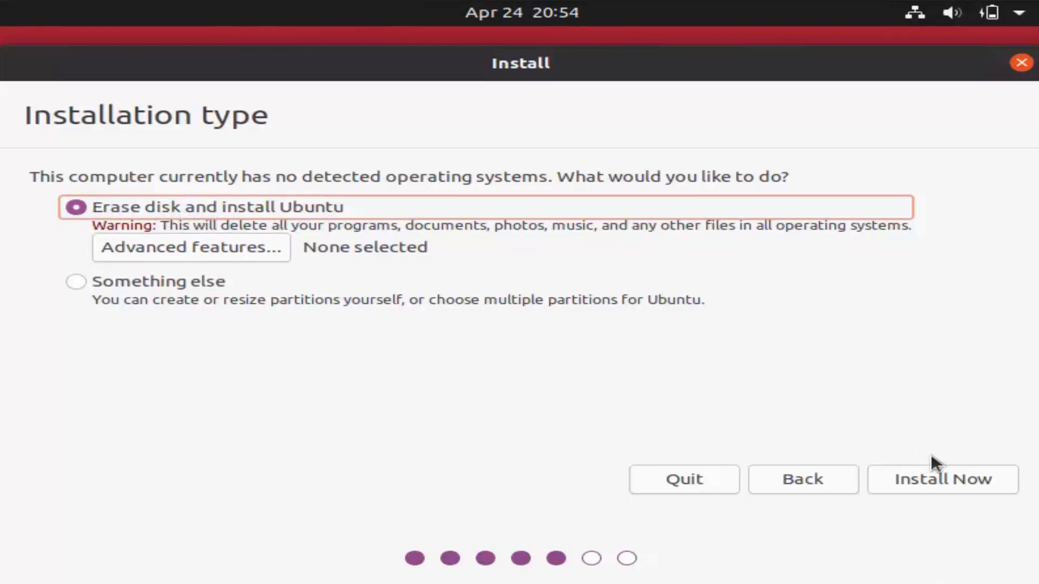
Step: Install Ubuntu over the whole erased disk and approve writing the partition changes
{"action": "left_click", "coordinate": [942, 480]}
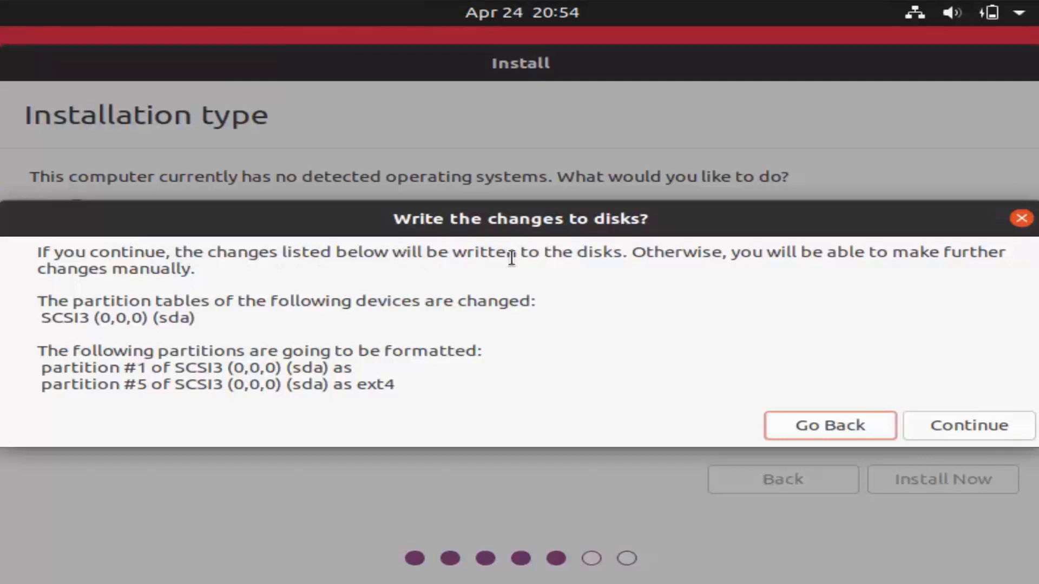
{"action": "left_click", "coordinate": [992, 425]}
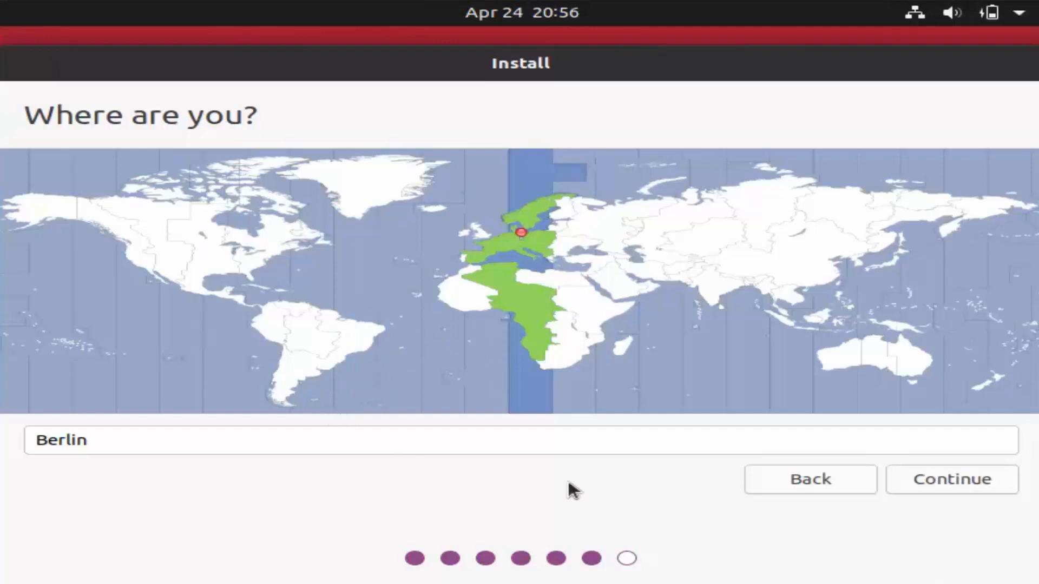
Step: Accept Berlin, enter the user's name, and remove '-VirtualBox' from the computer's name
{"action": "left_click", "coordinate": [930, 479]}
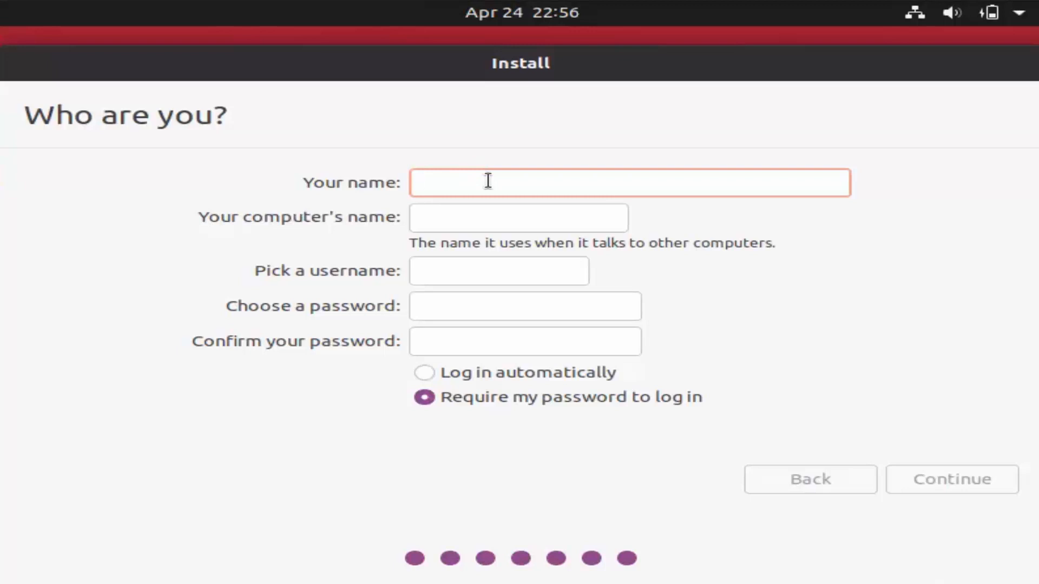
{"action": "type", "text": "codebind"}
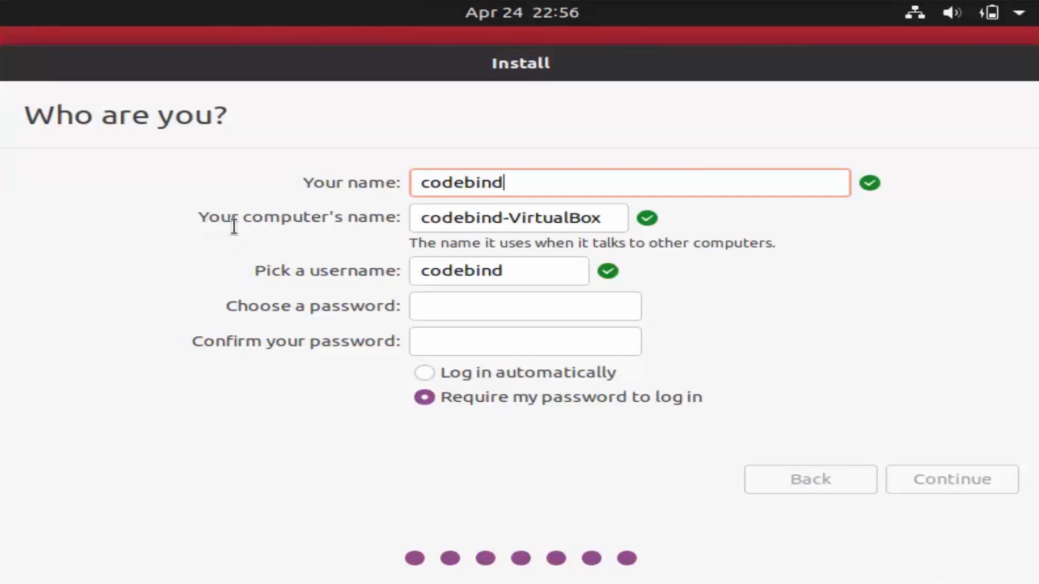
{"action": "double_click", "coordinate": [538, 218]}
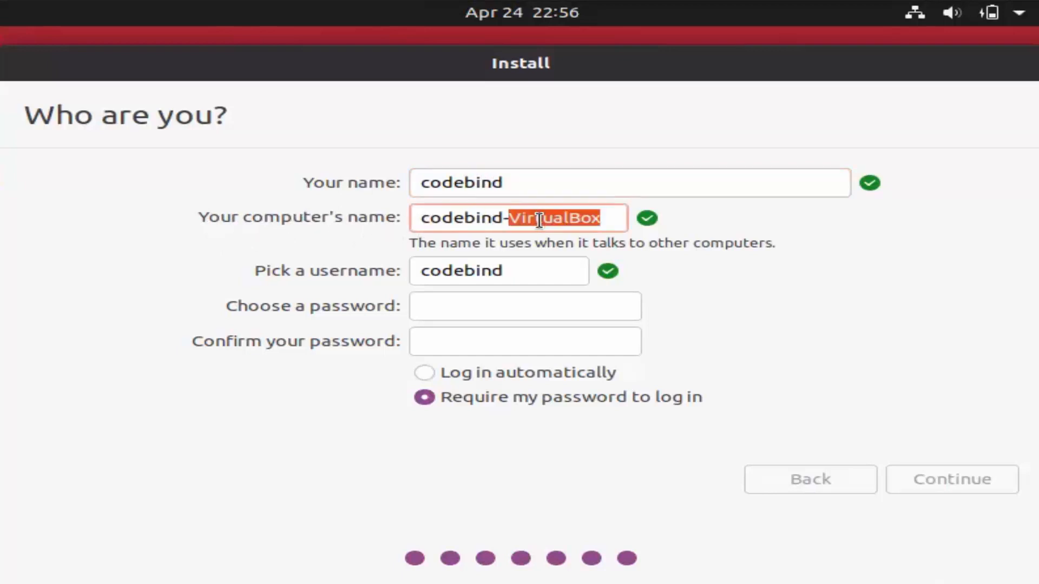
{"action": "key", "text": "BackSpace"}
{"action": "key", "text": "BackSpace"}
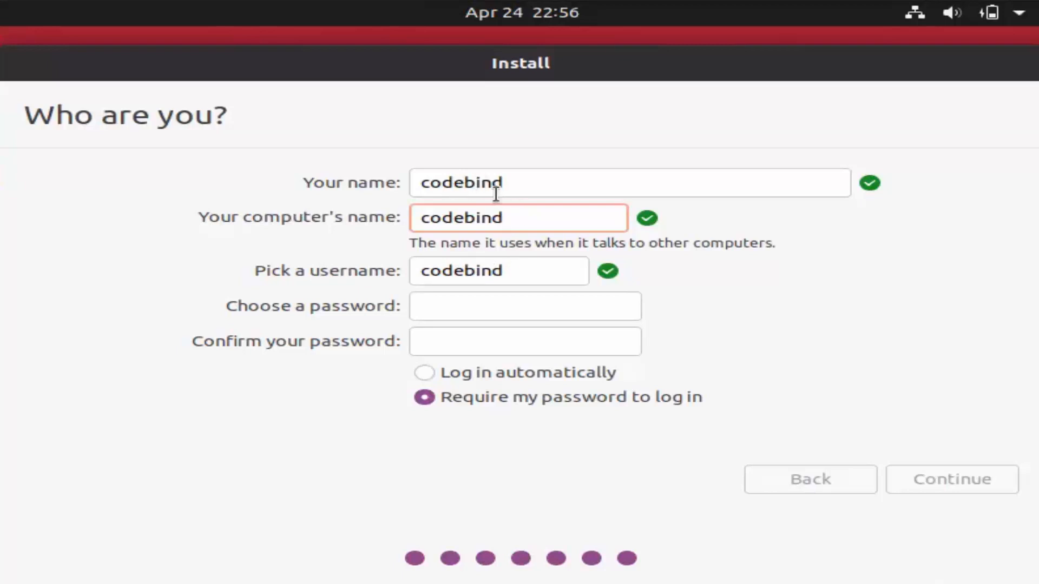
{"action": "left_click", "coordinate": [513, 269]}
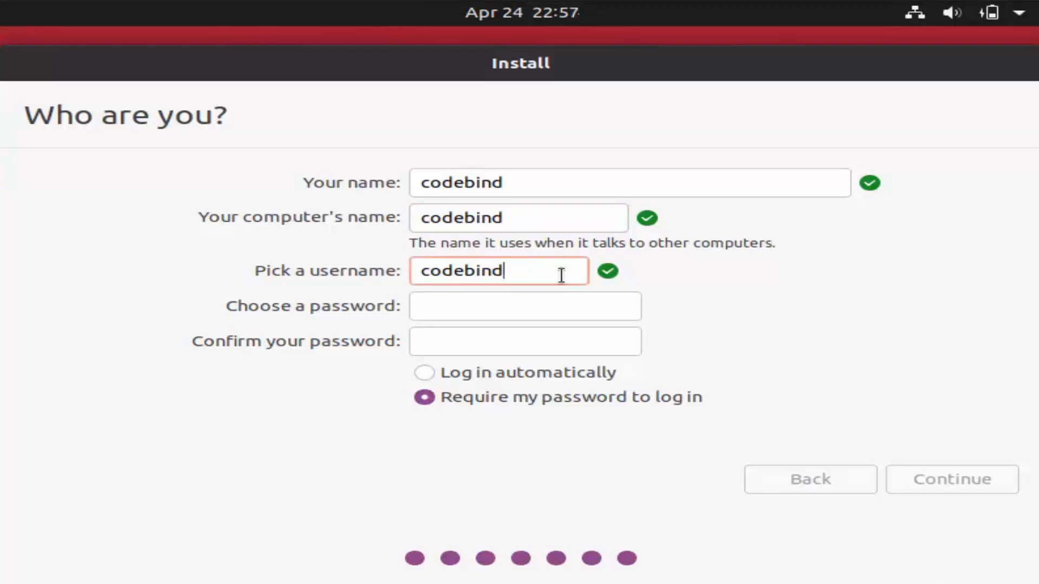
{"action": "left_click", "coordinate": [532, 304]}
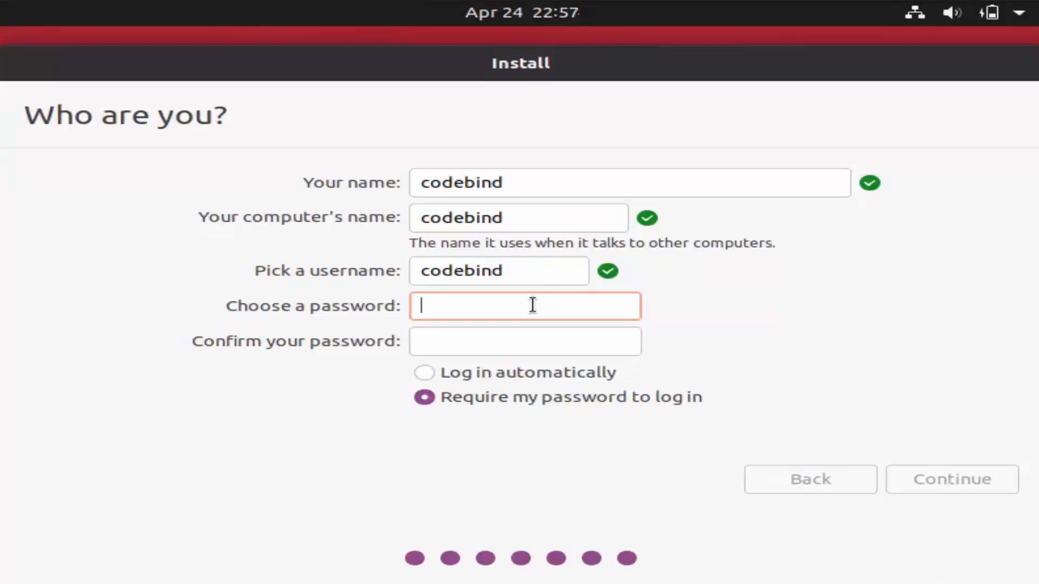
Step: Enter and confirm the account password, then begin the installation
{"action": "type", "text": "•••••••"}
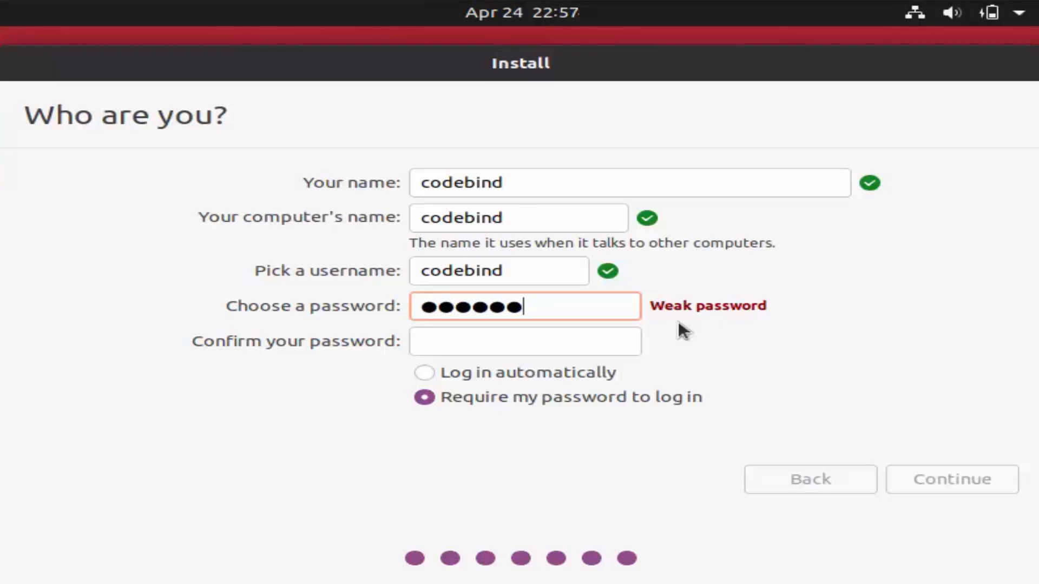
{"action": "left_click", "coordinate": [571, 343]}
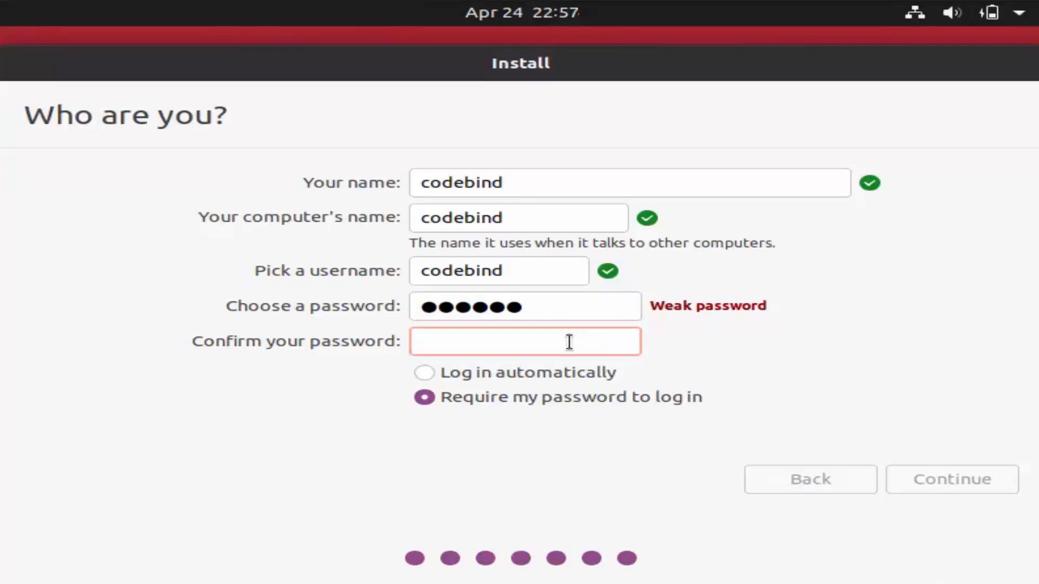
{"action": "type", "text": "******"}
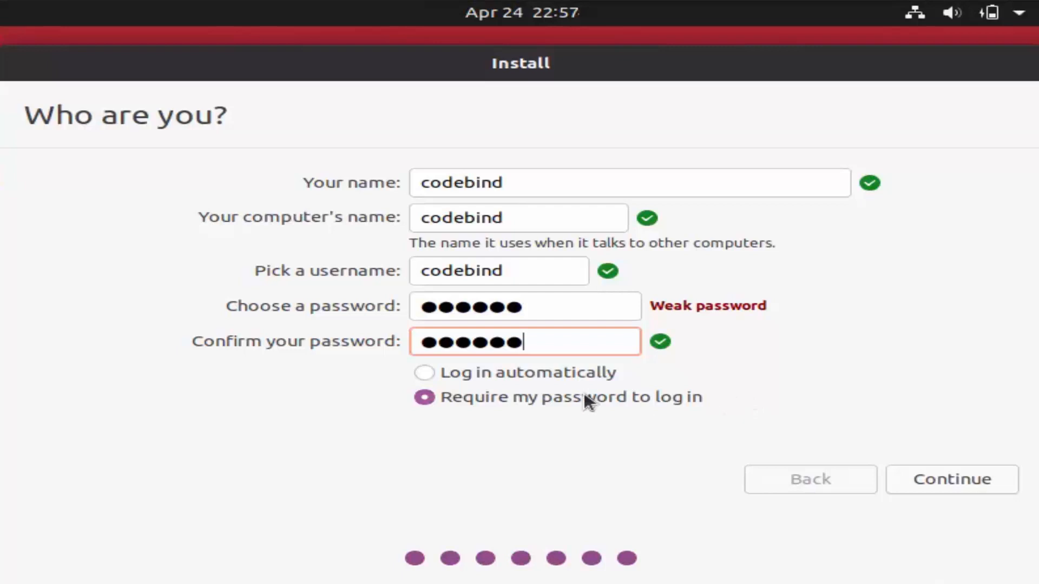
{"action": "left_click", "coordinate": [935, 479]}
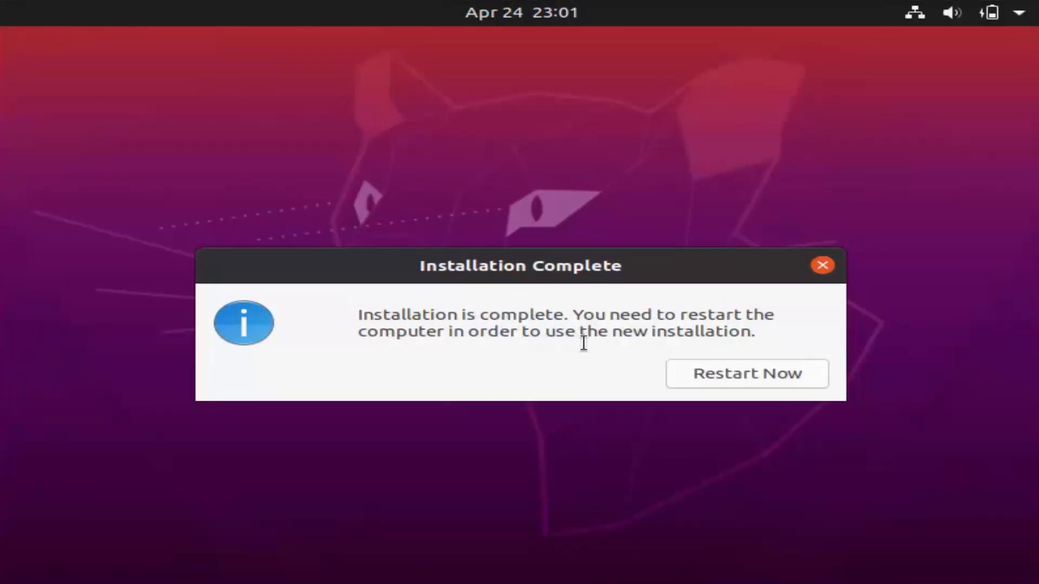
Step: Restart into the new installation after removing the medium, dismissing the VirtualBox notice
{"action": "left_click", "coordinate": [729, 373]}
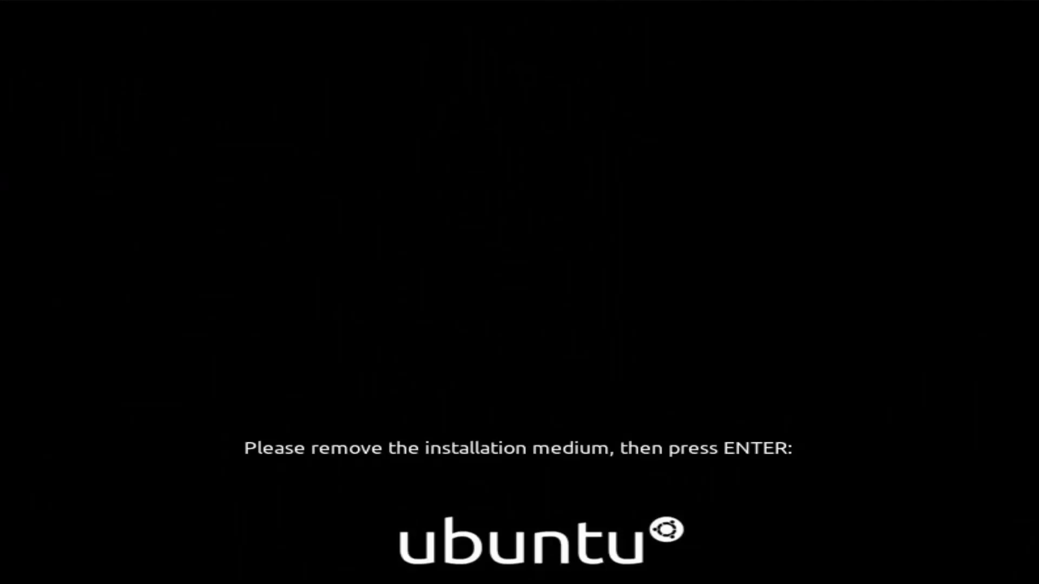
{"action": "key", "text": "Return"}
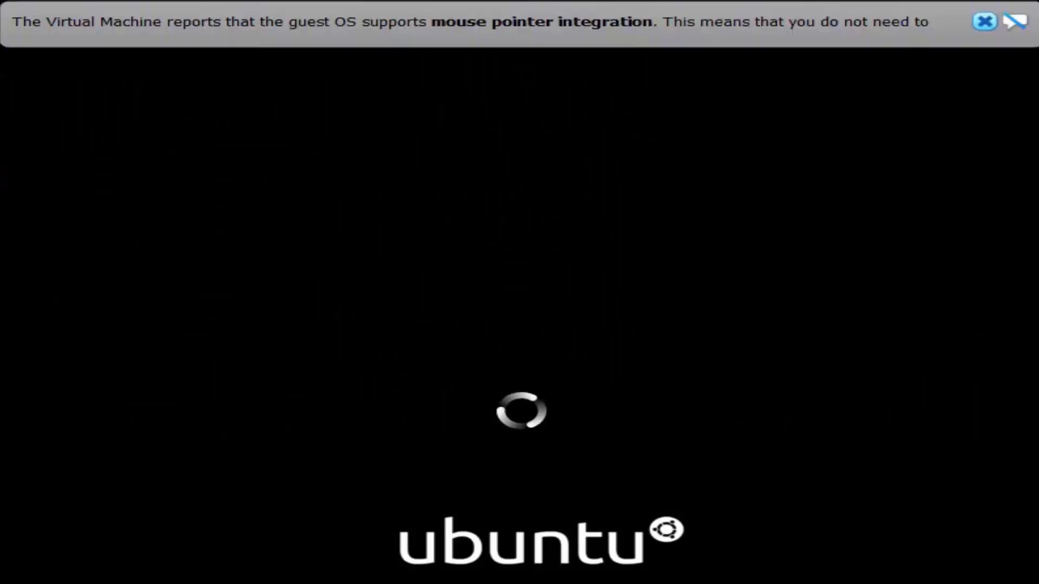
{"action": "left_click", "coordinate": [985, 22]}
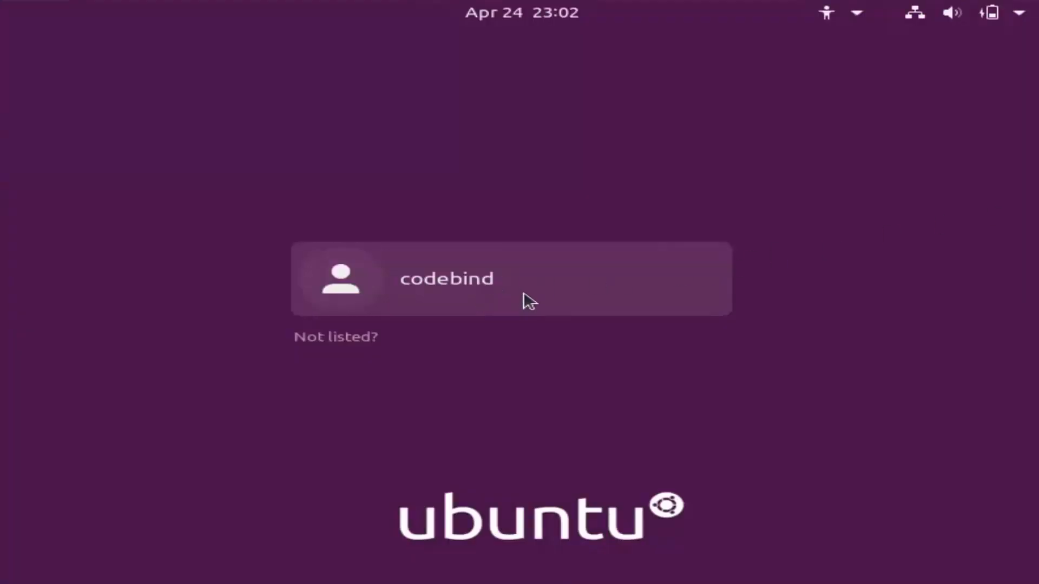
Step: Log in to the new user account with its password
{"action": "left_click", "coordinate": [463, 283]}
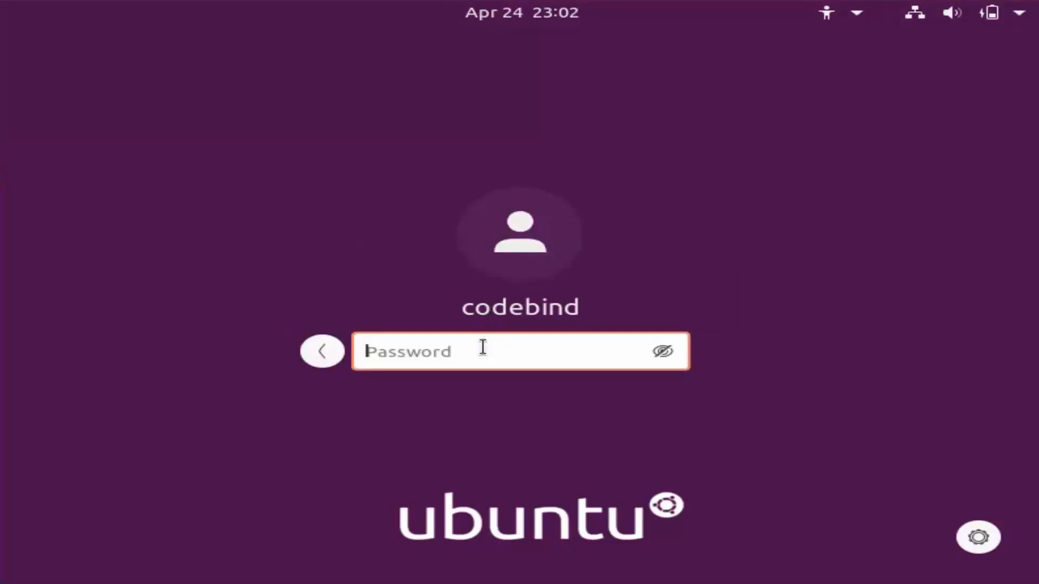
{"action": "type", "text": "••••••"}
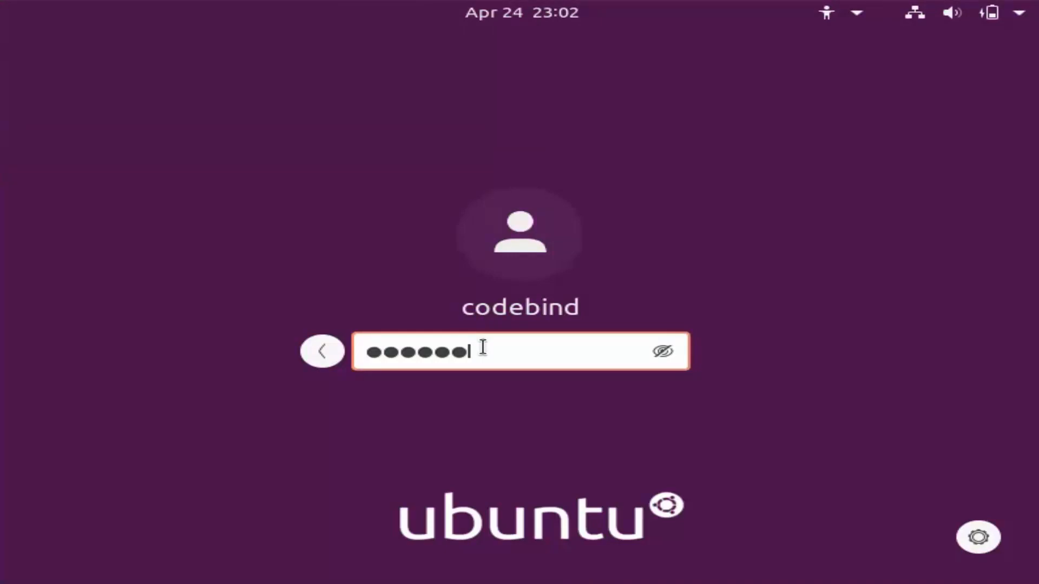
{"action": "key", "text": "Return"}
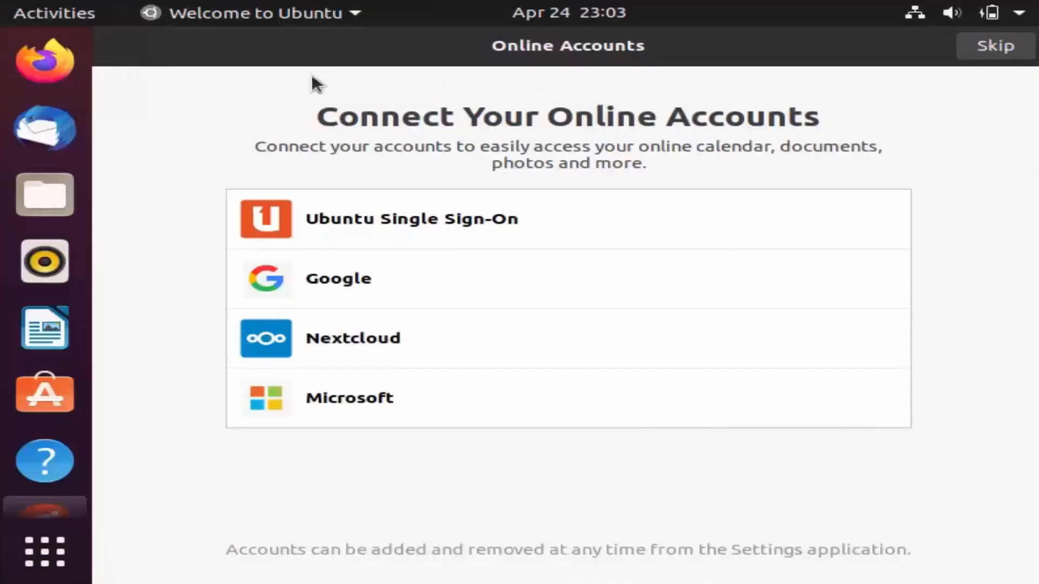
Step: Skip online accounts, pass the Livepatch, Help improve Ubuntu and Privacy pages, and finish
{"action": "left_click", "coordinate": [993, 47]}
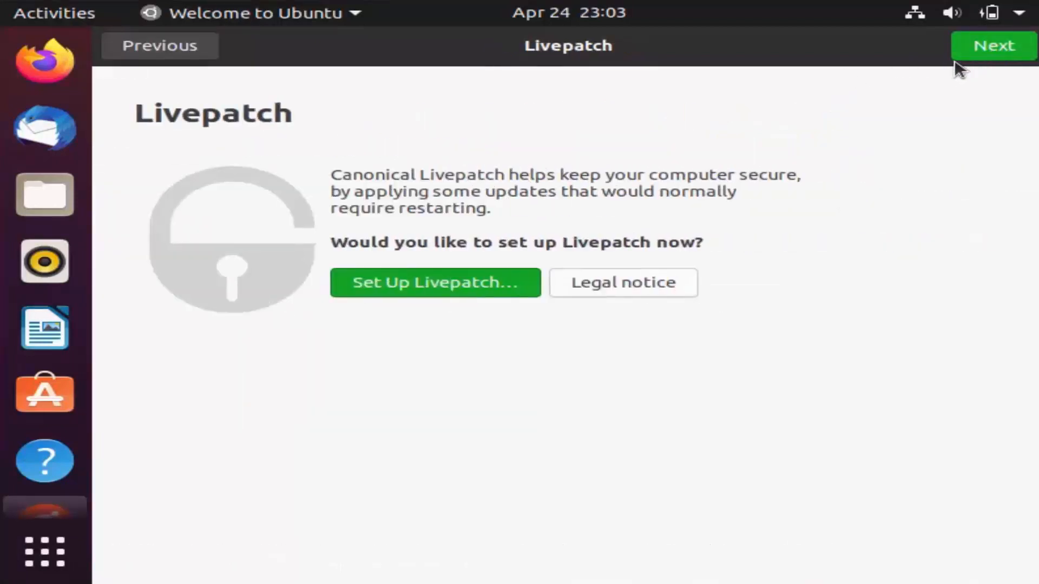
{"action": "left_click", "coordinate": [990, 52]}
{"action": "left_click", "coordinate": [988, 51]}
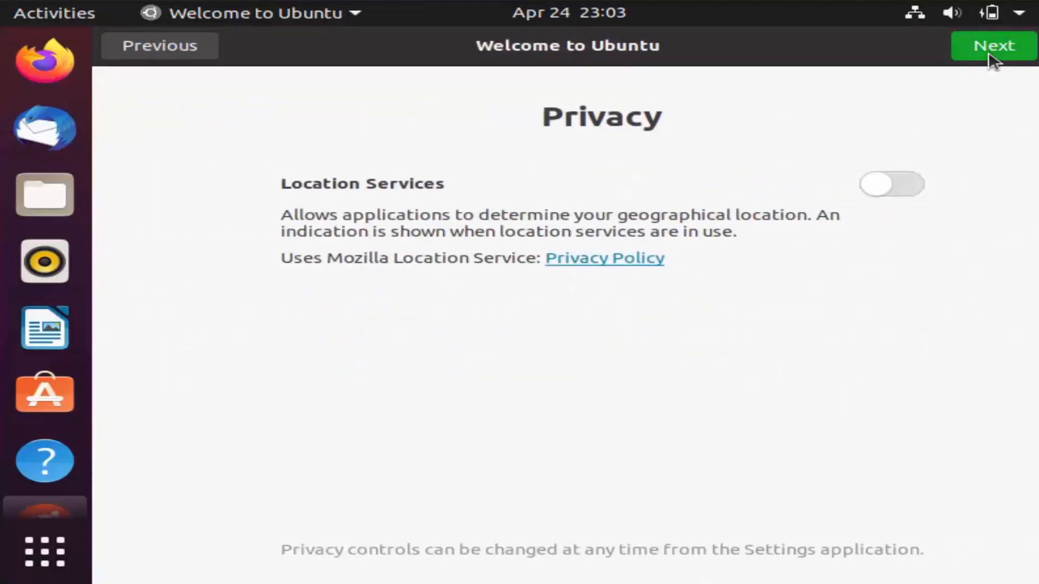
{"action": "left_click", "coordinate": [986, 54]}
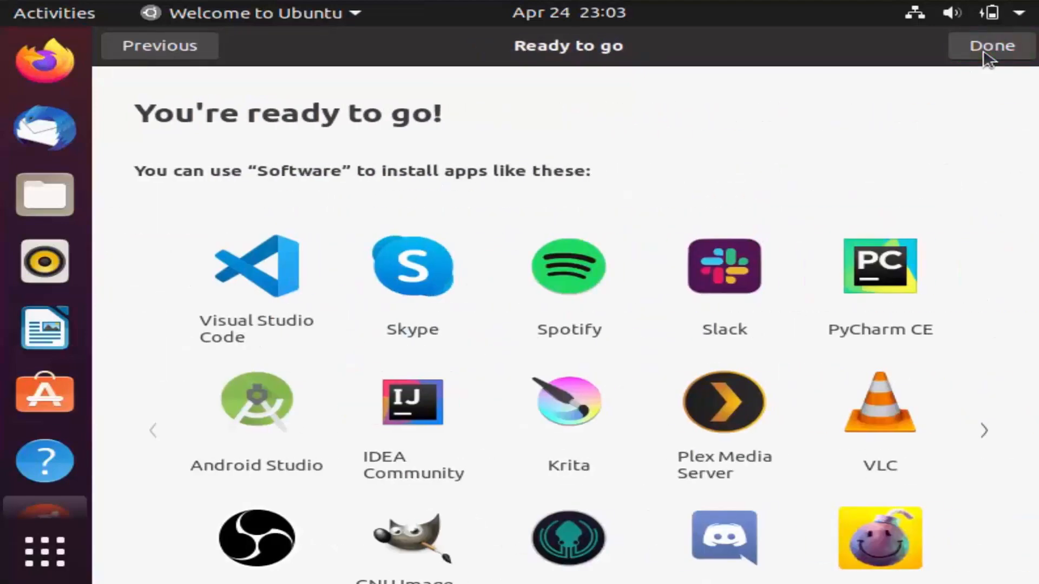
{"action": "left_click", "coordinate": [986, 53]}
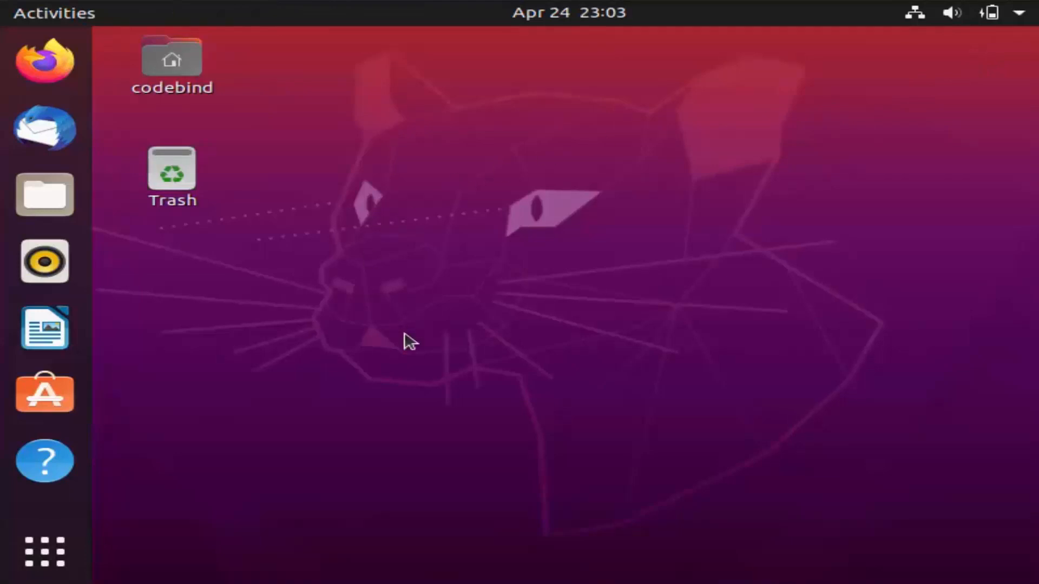